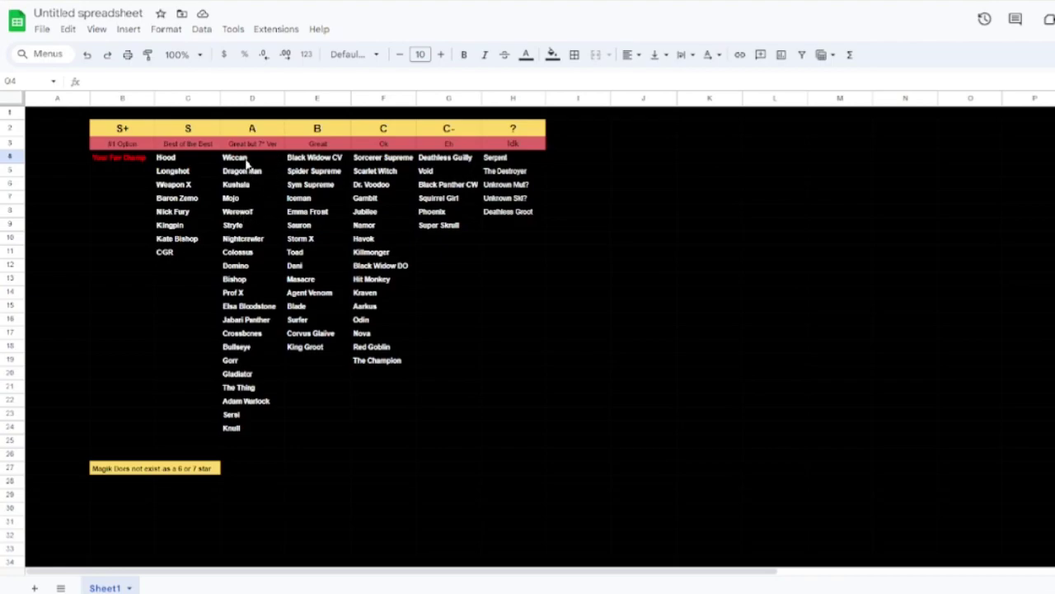
Step: Review the tier descriptions in row 3, comparing the S, A, B, C and C- columns
left_click(186, 145)
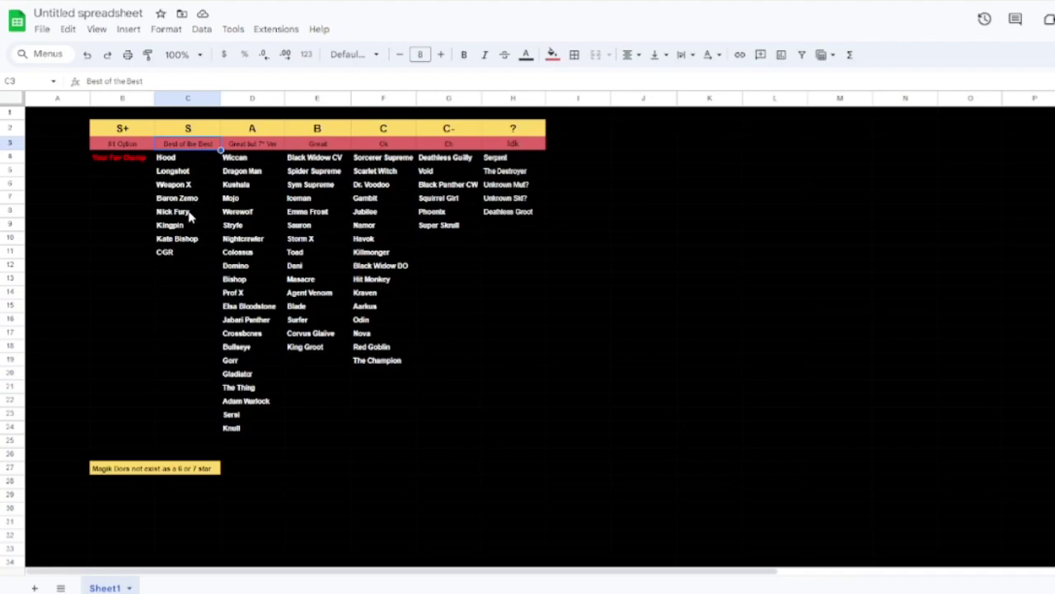
left_click(262, 146)
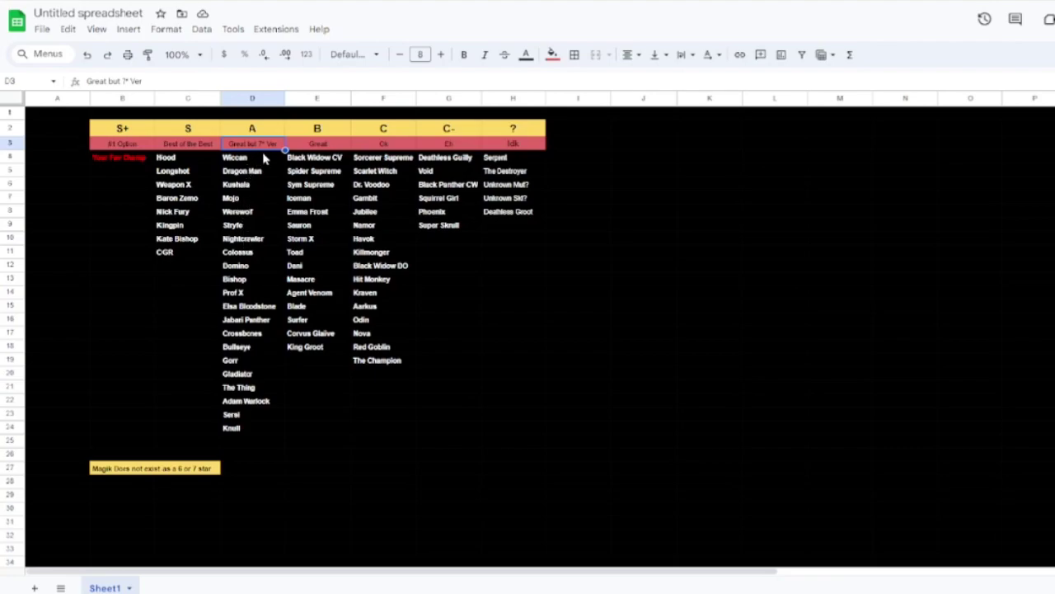
left_click(313, 146)
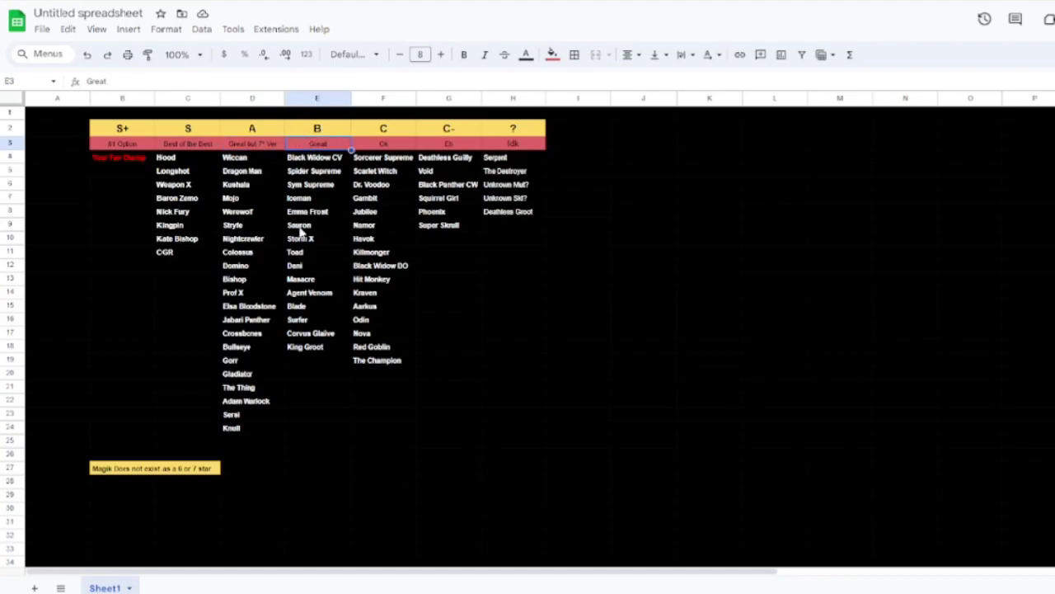
left_click(200, 147)
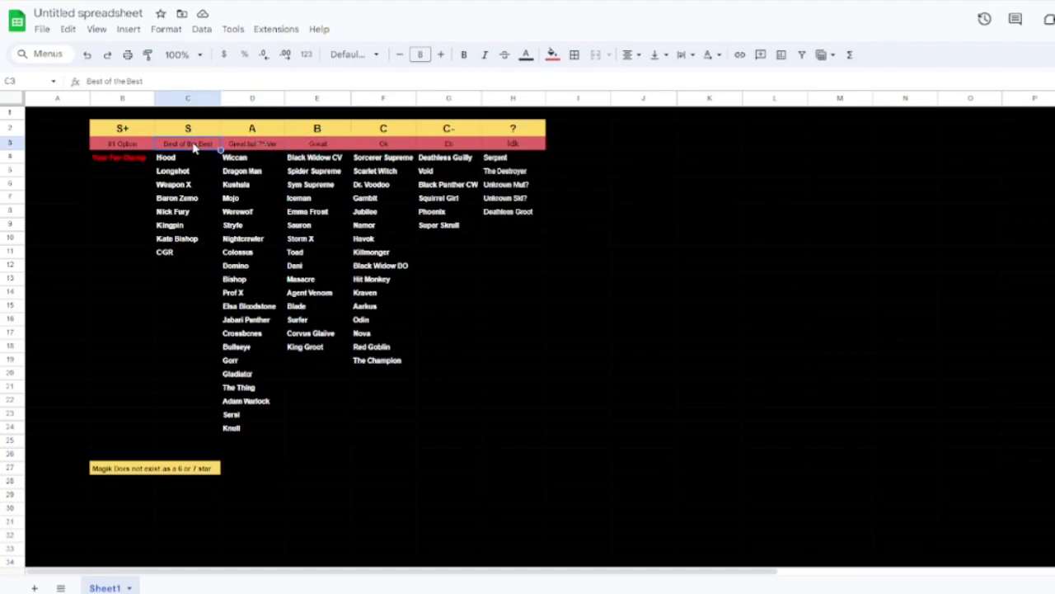
left_click(260, 145)
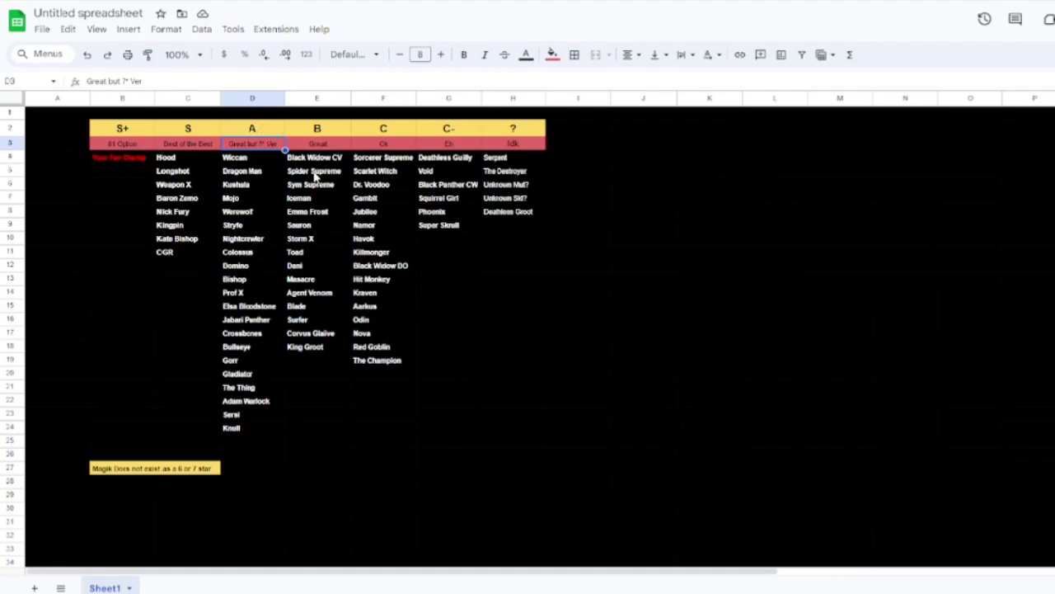
left_click(371, 144)
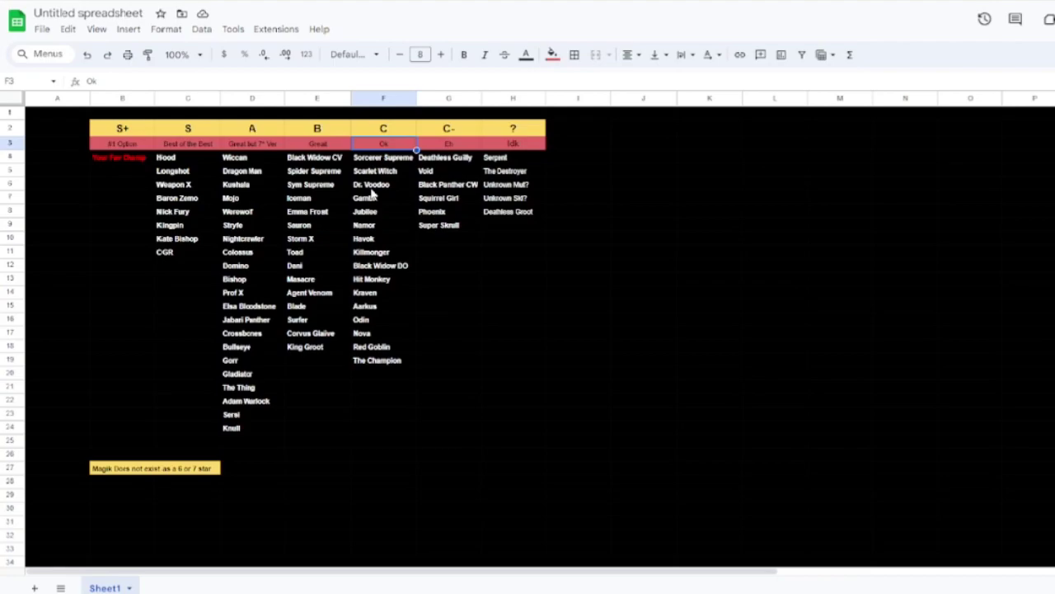
left_click(434, 143)
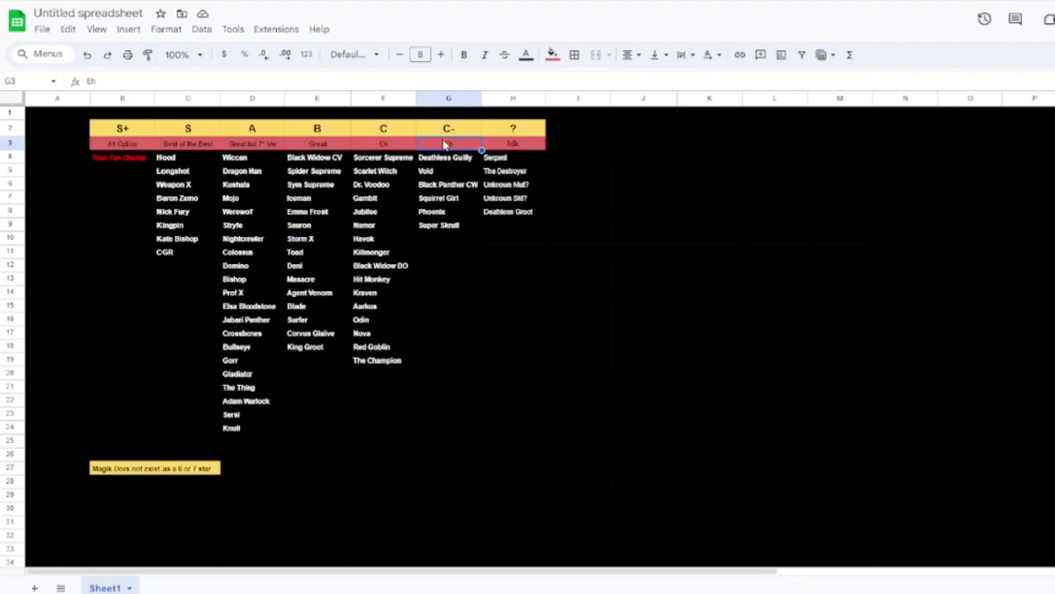
left_click(174, 146)
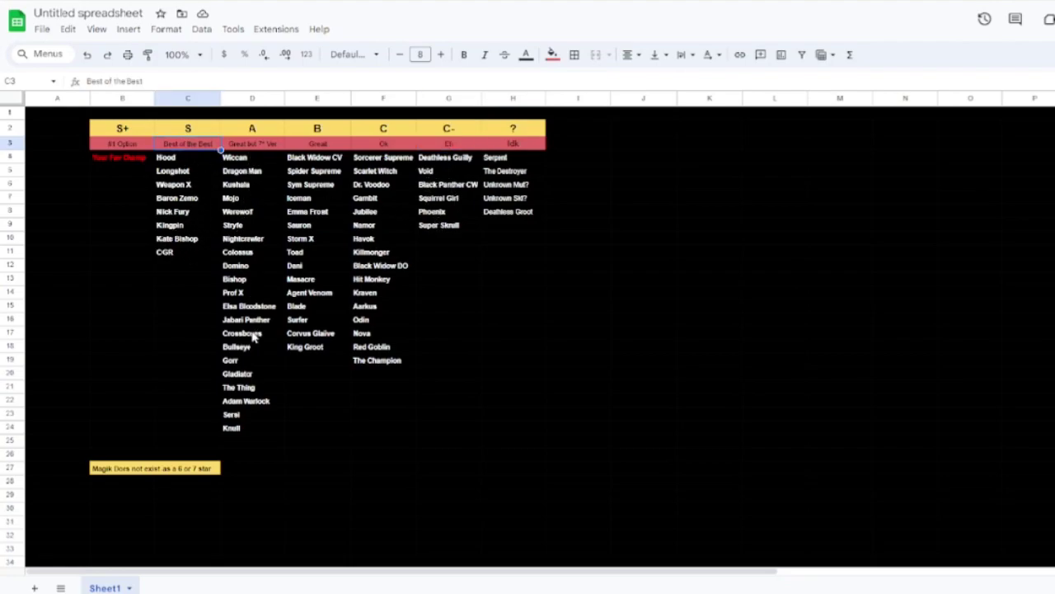
left_click(168, 227)
left_click(252, 146)
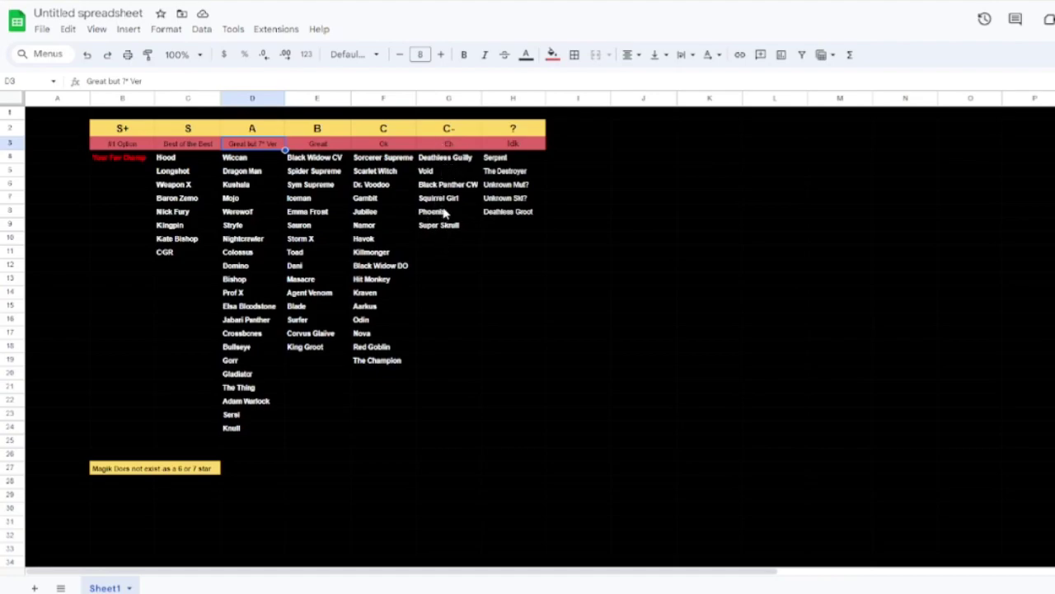
Step: Go through the entries in the ? tier one by one, from Serpent down to Deathless Groot
left_click(504, 162)
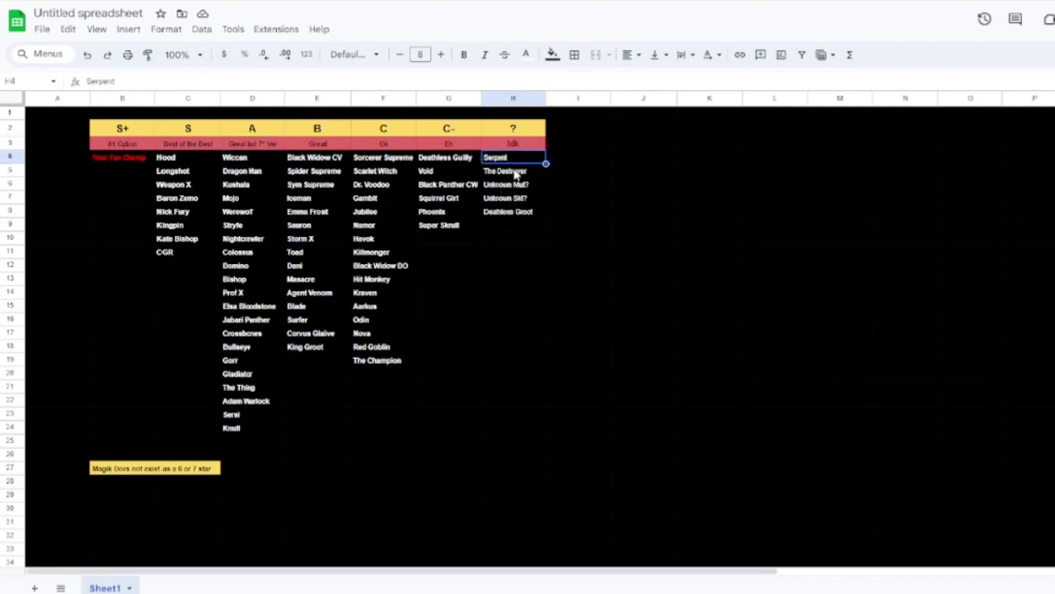
left_click(515, 171)
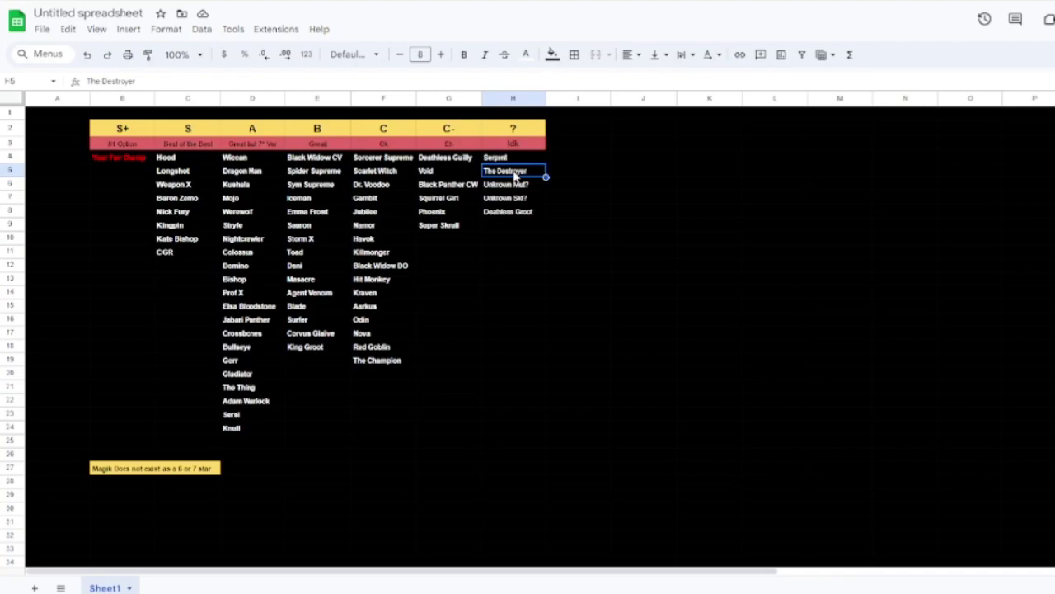
left_click(512, 184)
left_click(507, 200)
left_click(504, 186)
left_click(507, 199)
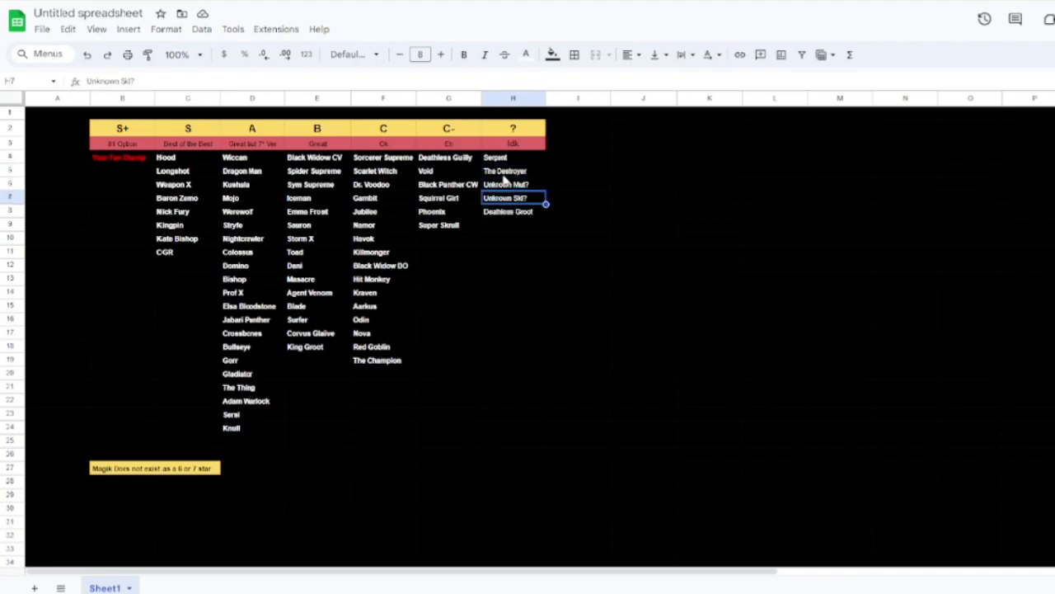
left_click(503, 219)
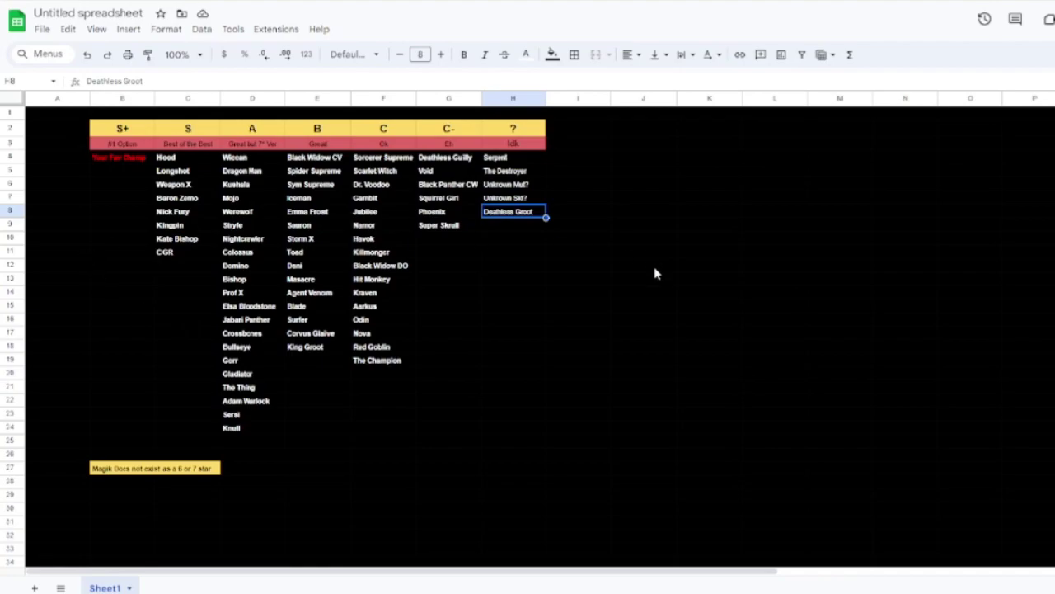
Step: Examine the S+ entry and the S tier champions from Hood down to CGR
left_click(109, 159)
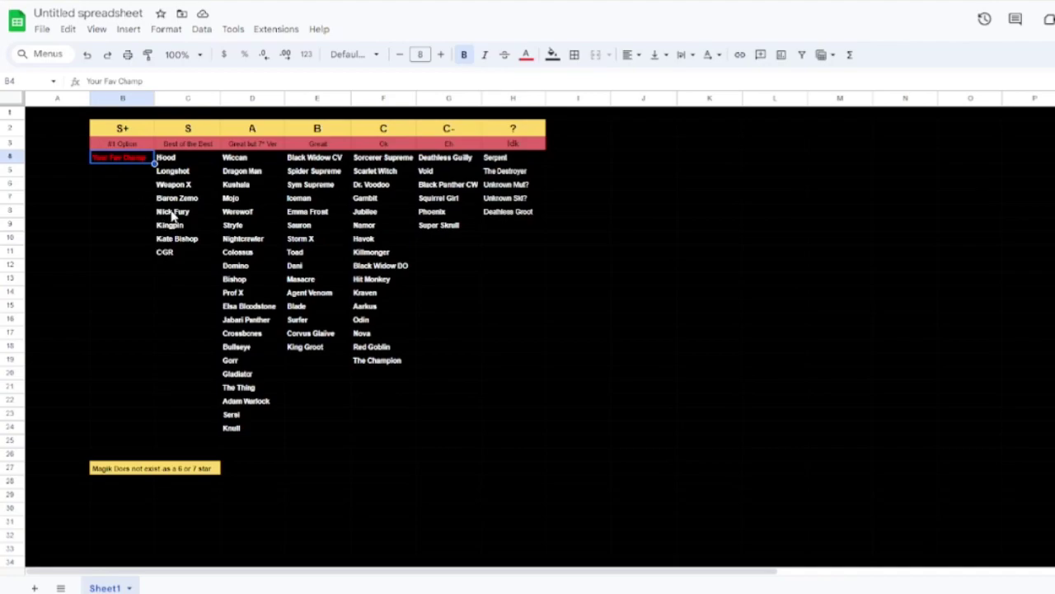
left_click(204, 146)
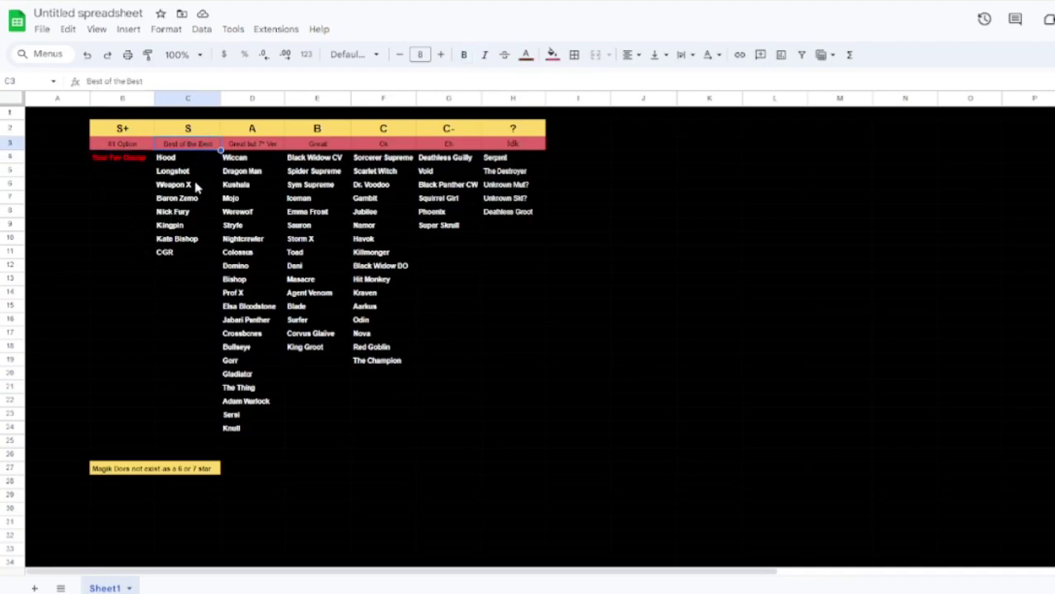
left_click(186, 158)
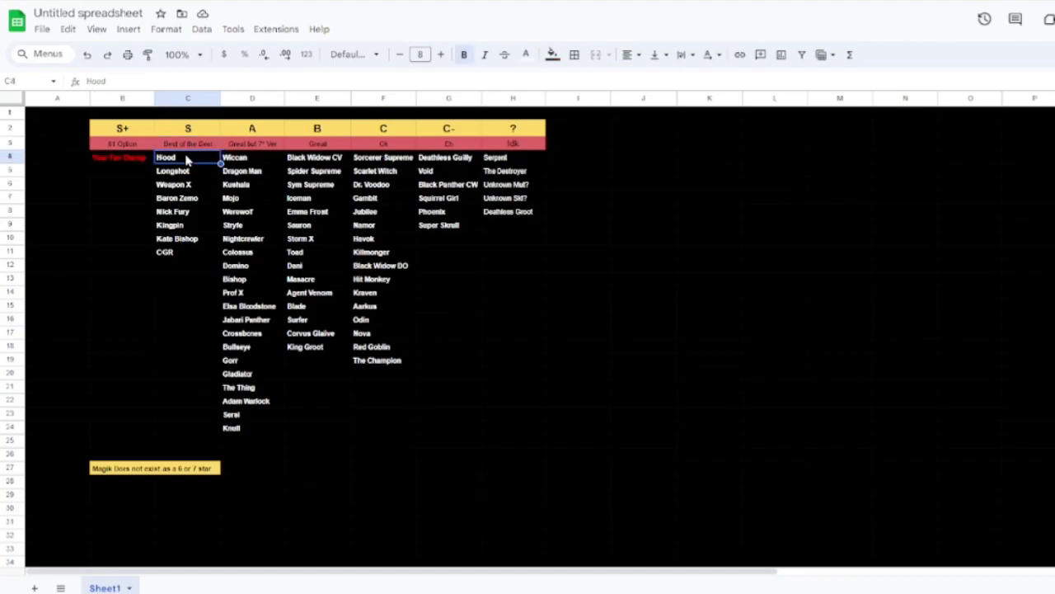
left_click(189, 174)
left_click(195, 202)
left_click(193, 212)
left_click(190, 225)
left_click(186, 241)
left_click(187, 253)
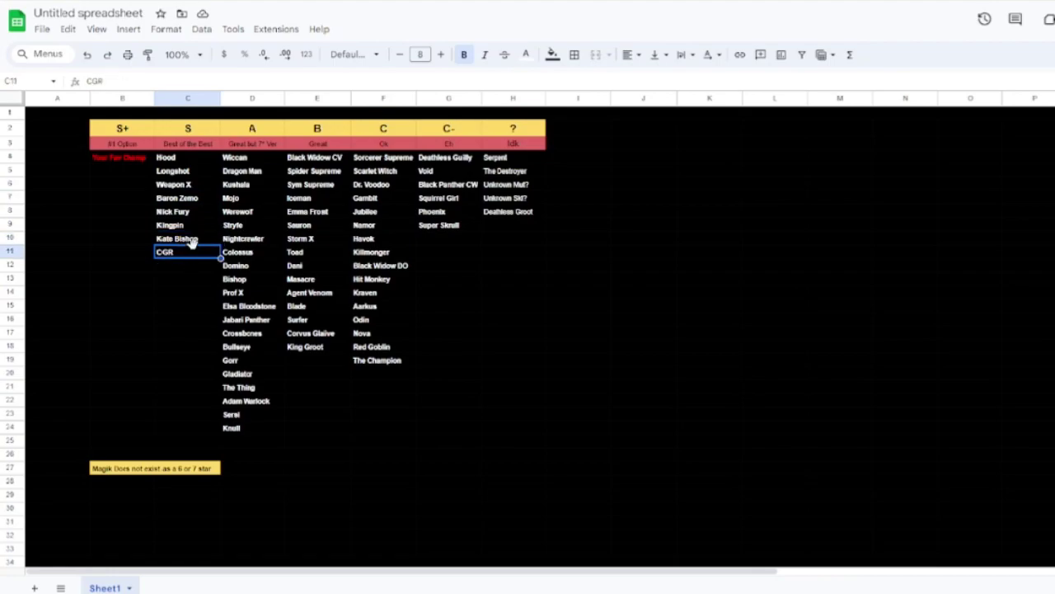
Step: Revisit the S tier champions individually, from Kate Bishop up to Hood and back down to CGR
left_click(176, 242)
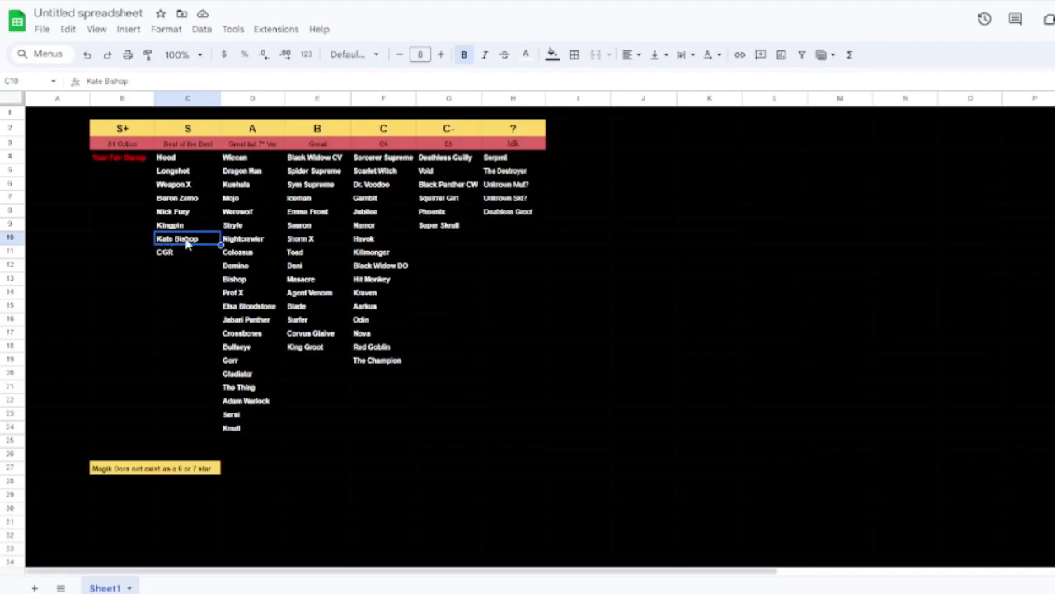
left_click(188, 200)
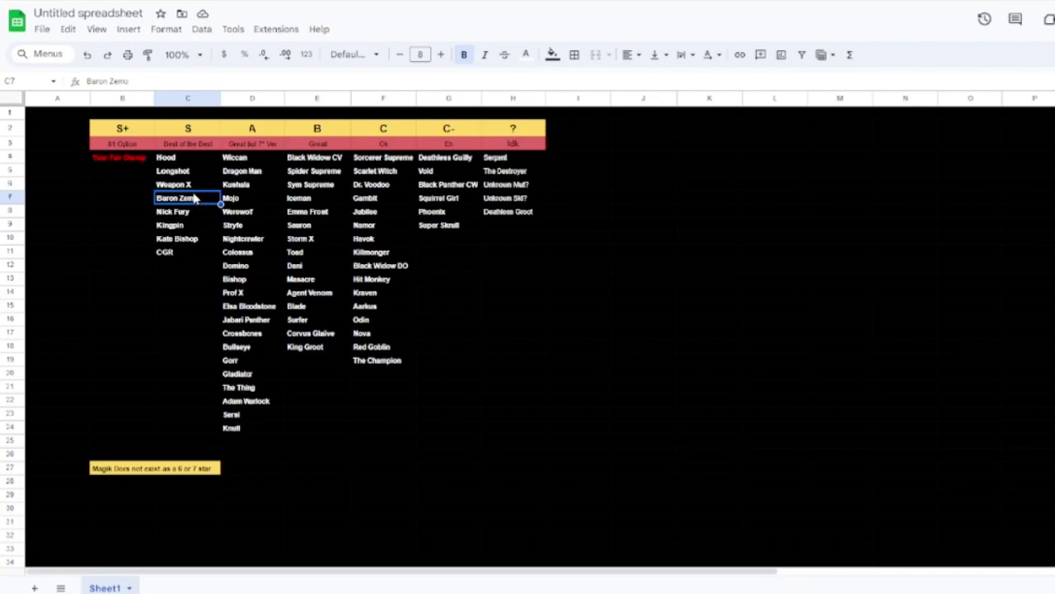
left_click(188, 186)
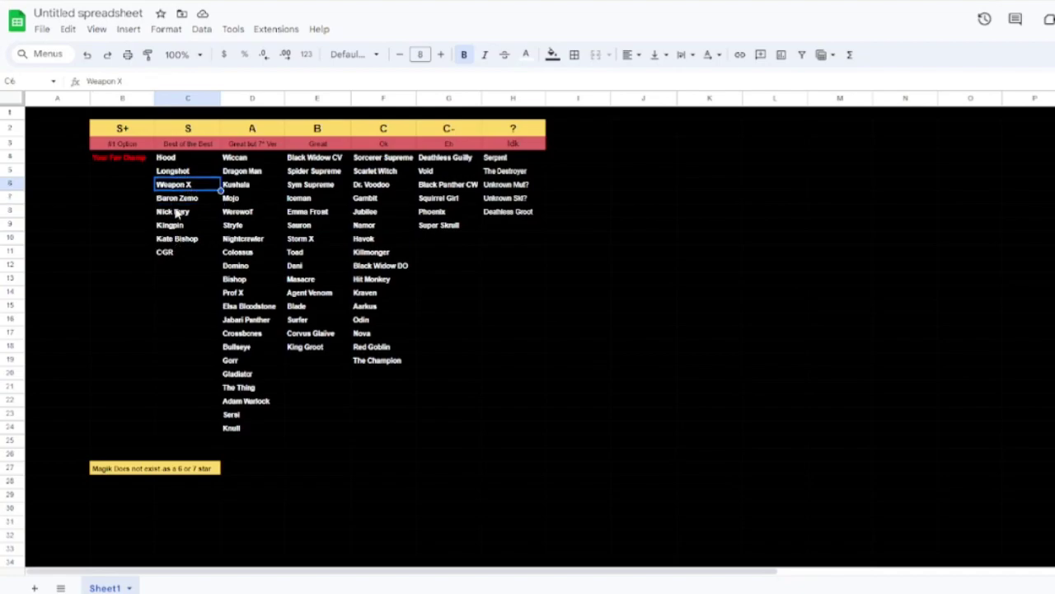
left_click(175, 174)
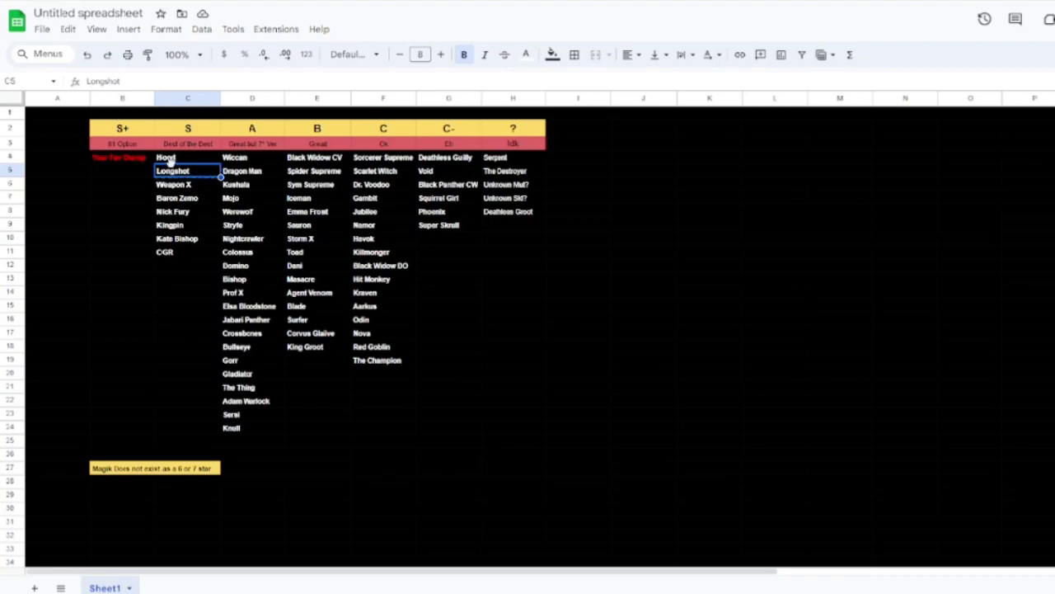
left_click(173, 158)
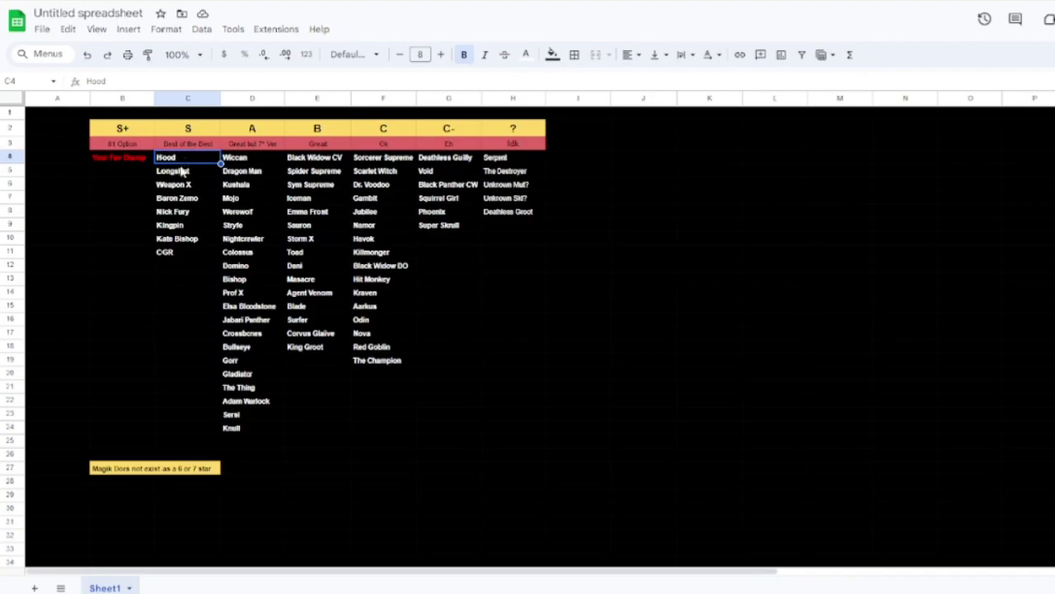
left_click(184, 186)
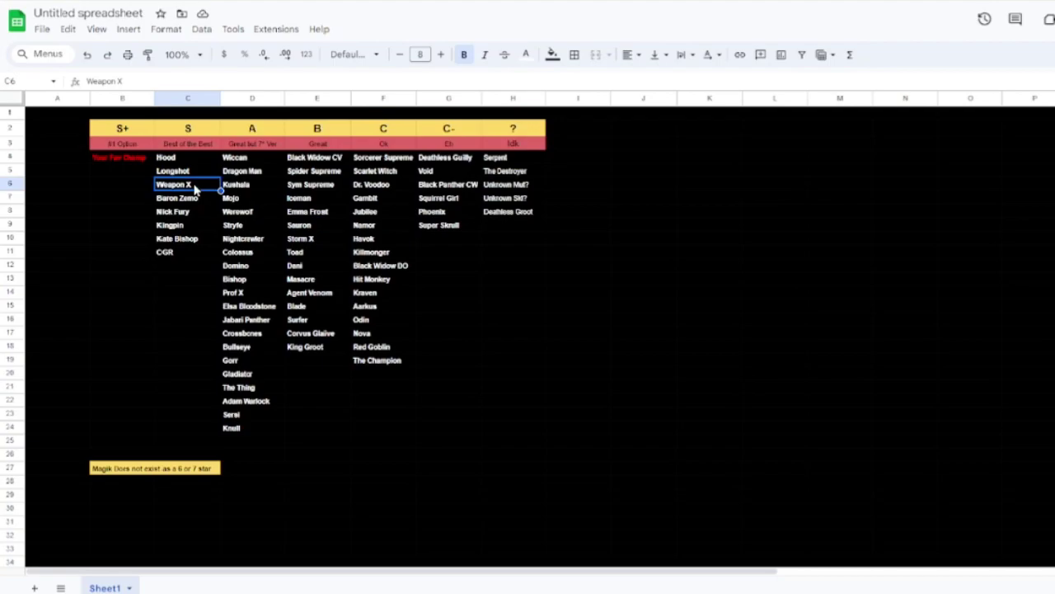
left_click(194, 212)
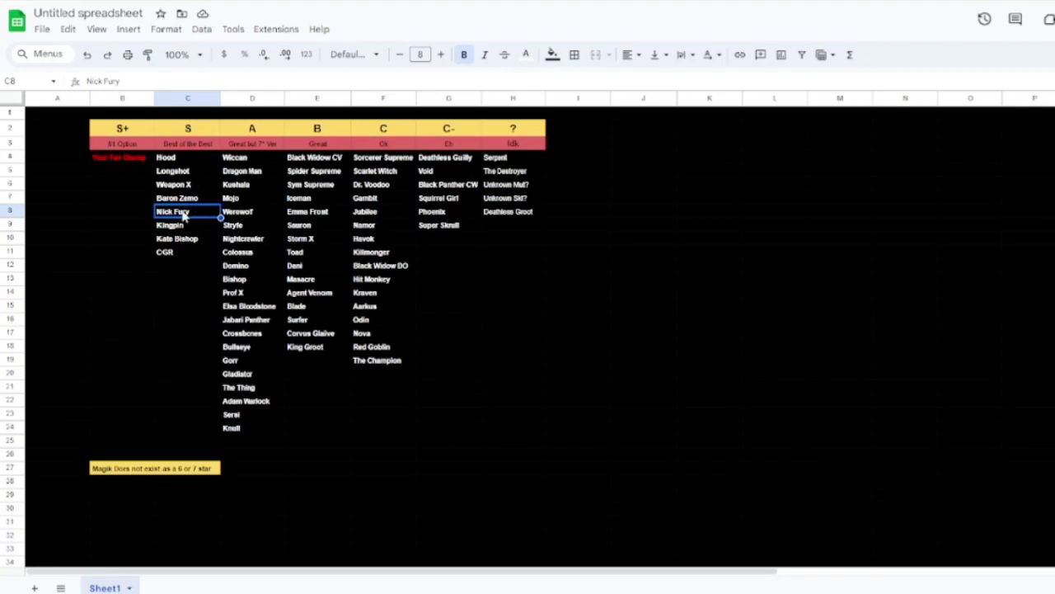
left_click(187, 230)
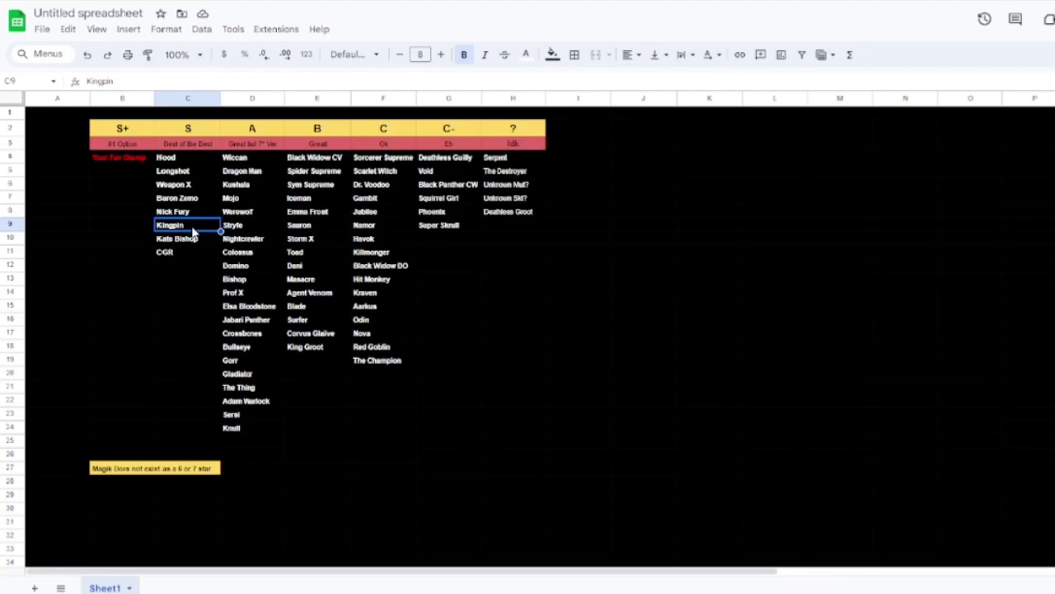
left_click(193, 238)
left_click(183, 256)
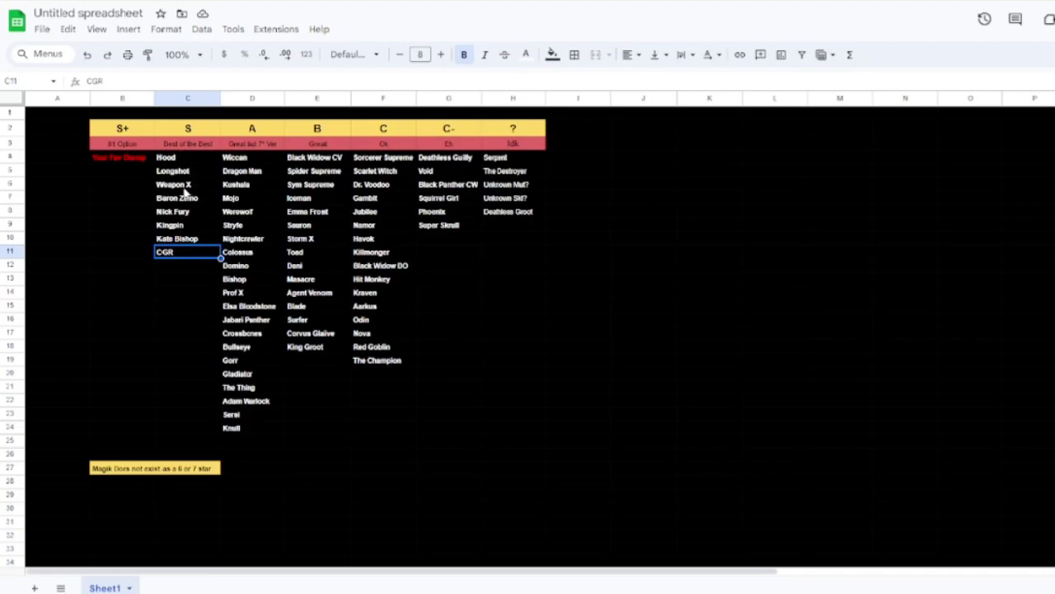
Step: Compare the A tier champions from Wiccan to Jabari Panther with the first five entries of the S and B tiers
left_click(245, 145)
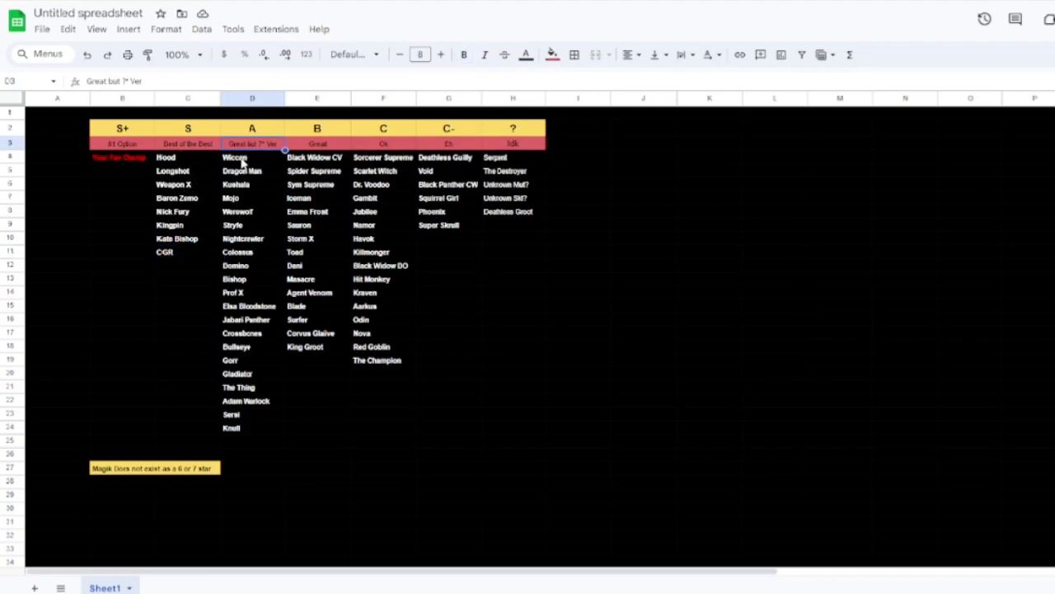
left_click(242, 160)
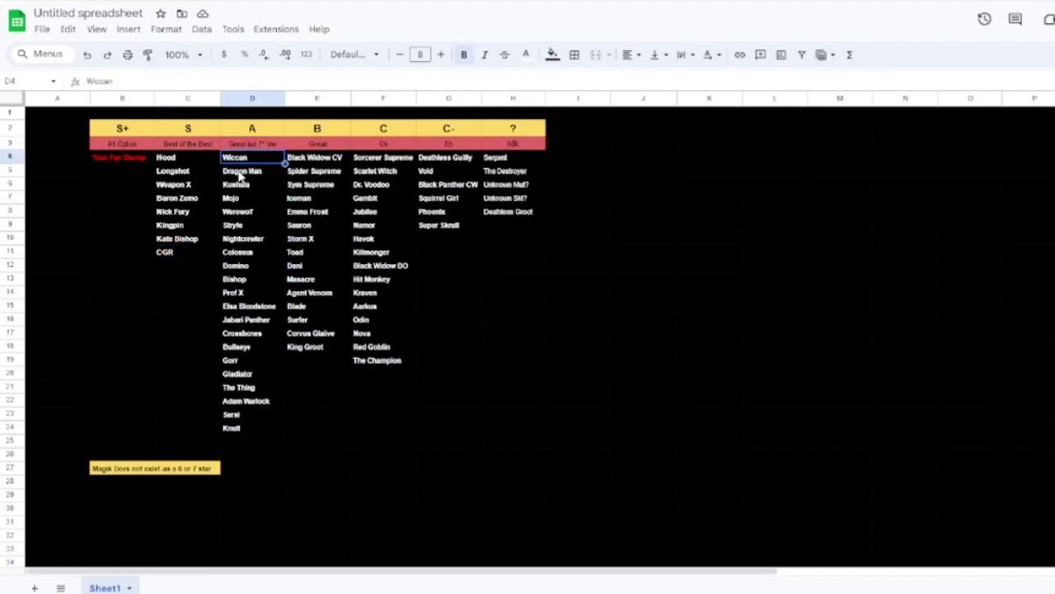
left_click_drag(190, 157, 182, 215)
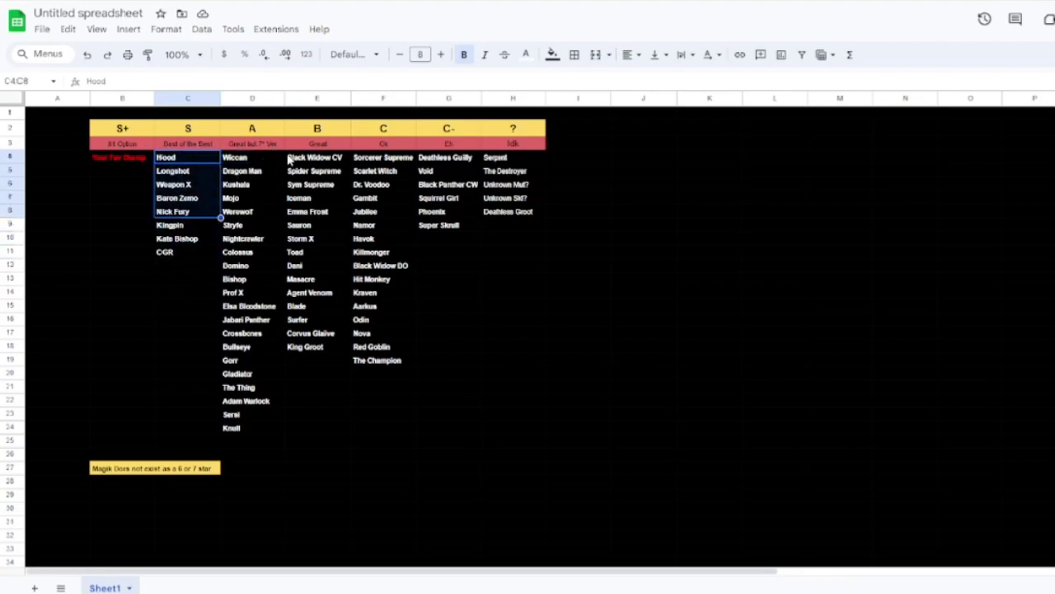
left_click(313, 160)
left_click_drag(314, 162, 307, 214)
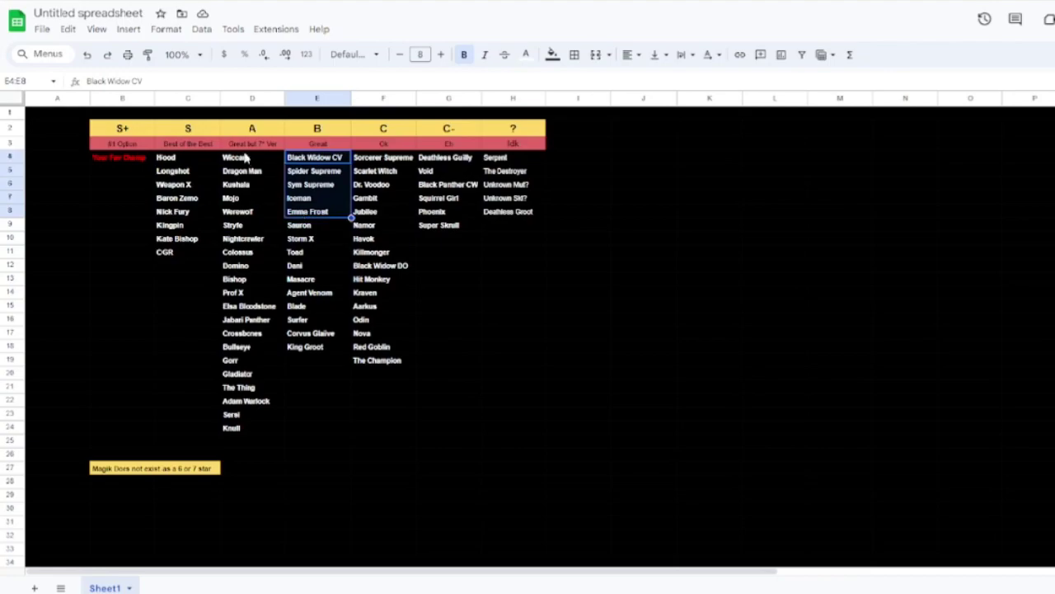
left_click_drag(246, 161, 247, 317)
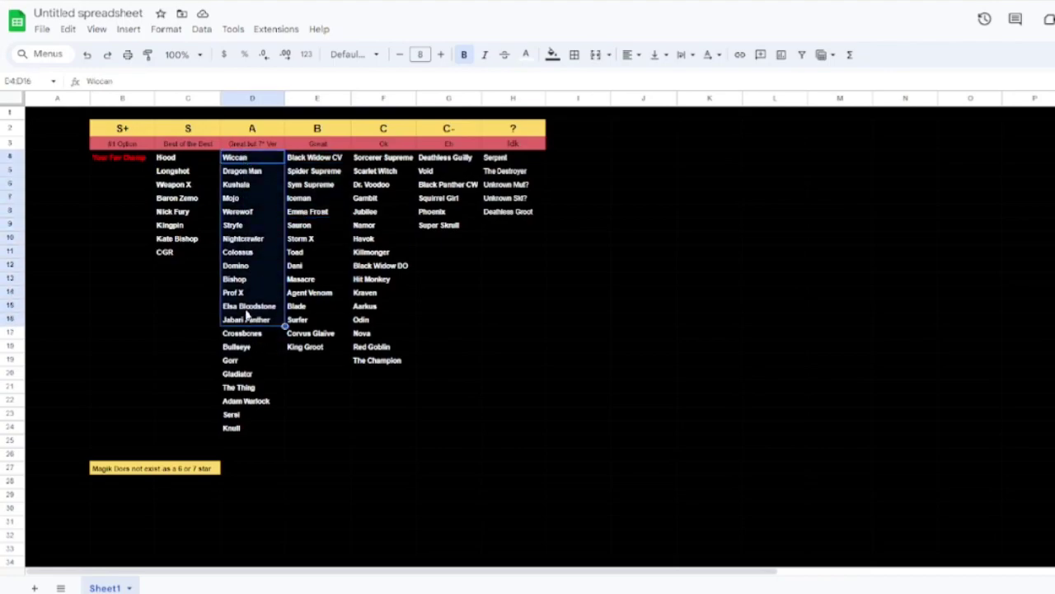
left_click(198, 333)
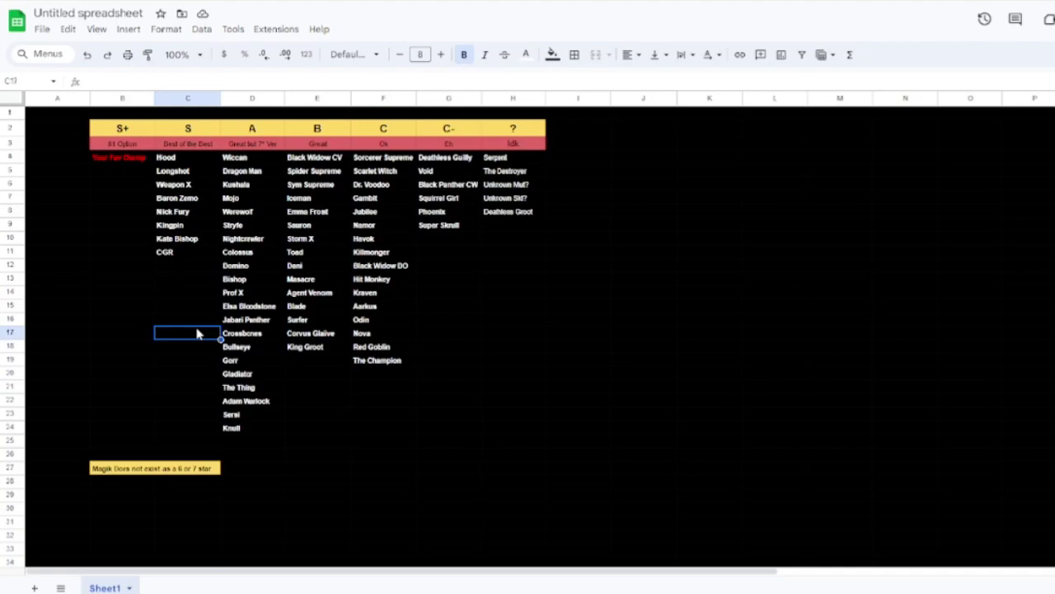
Step: Examine the A tier champions Wiccan, Dragon Man and Kushala, referring to the S tier description for comparison
left_click(230, 294)
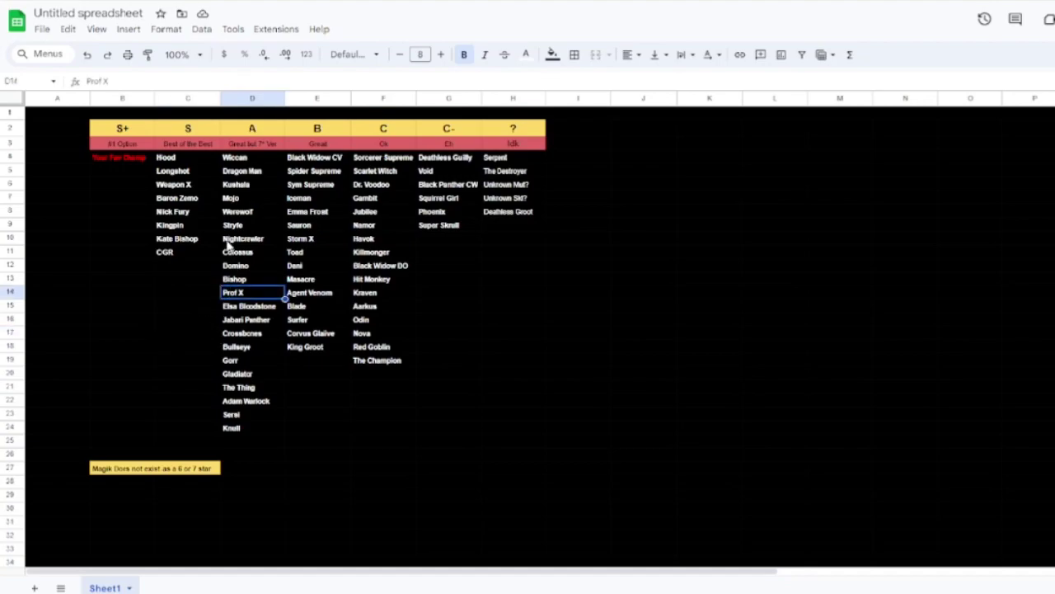
left_click(248, 159)
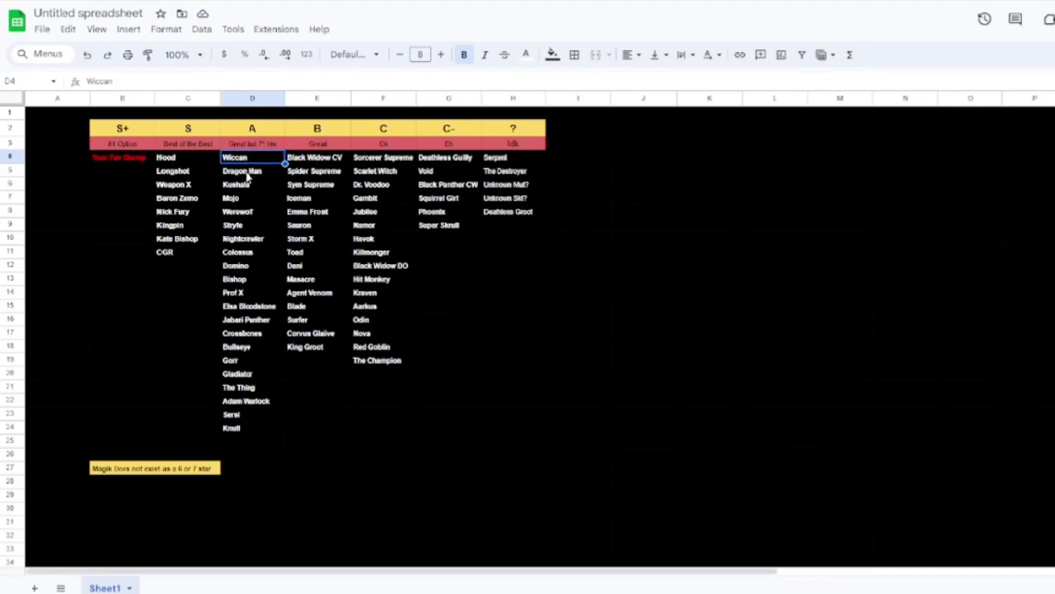
left_click(240, 175)
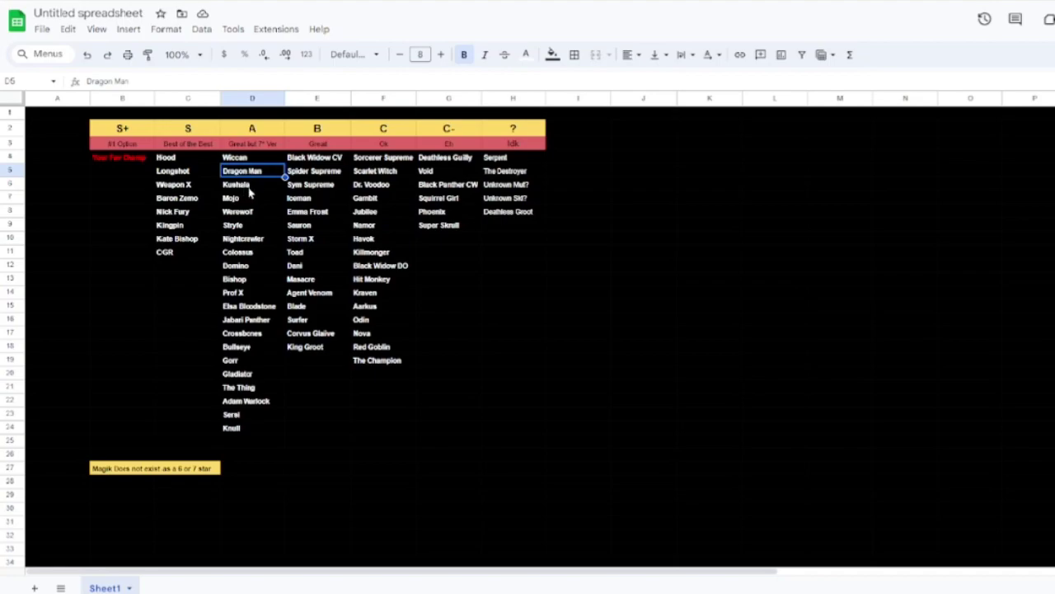
left_click(247, 187)
left_click(252, 173)
left_click(251, 185)
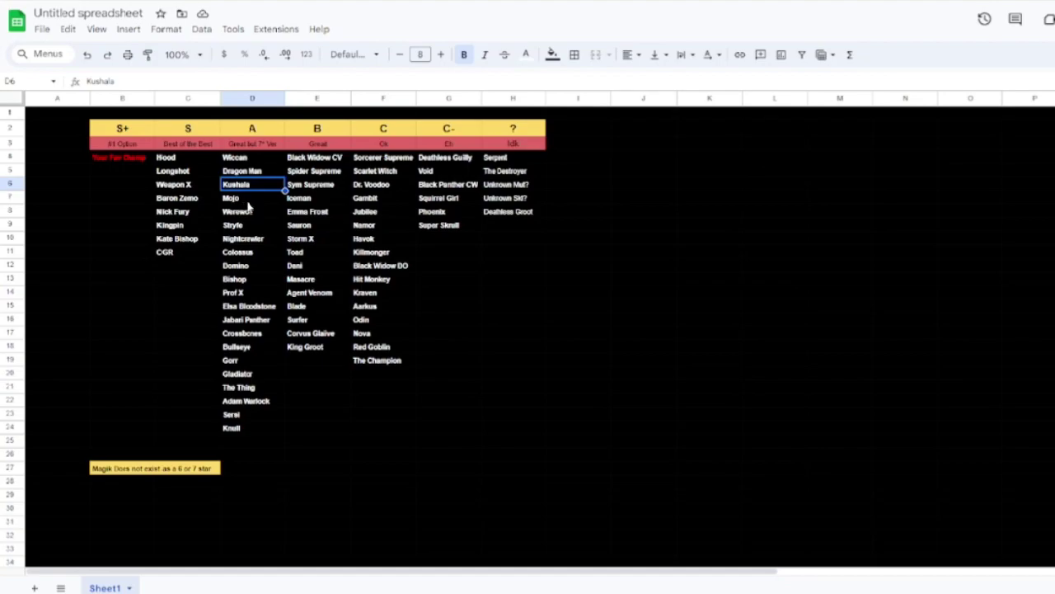
left_click(188, 143)
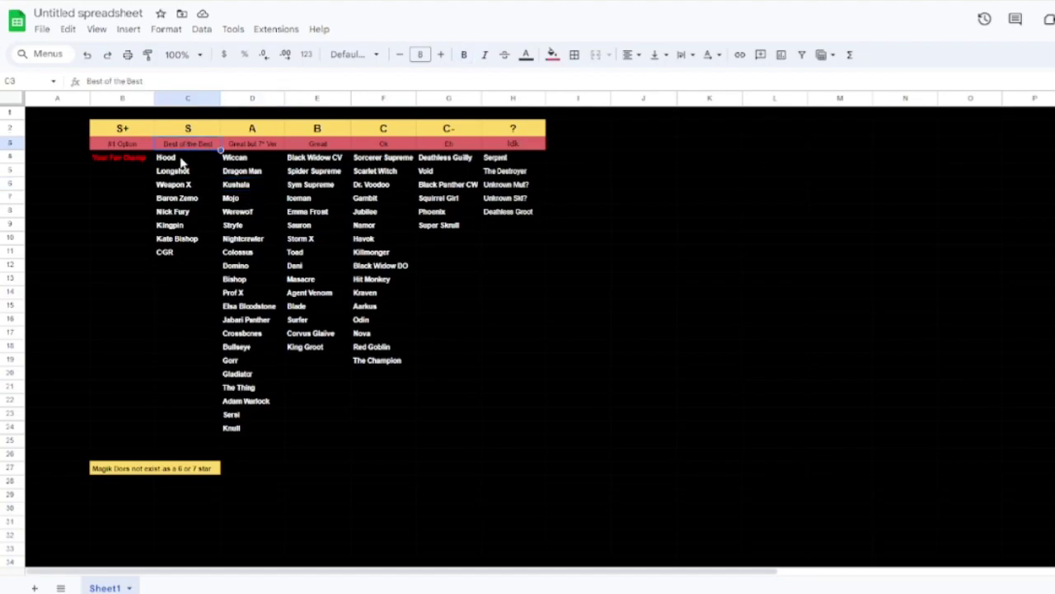
left_click(252, 185)
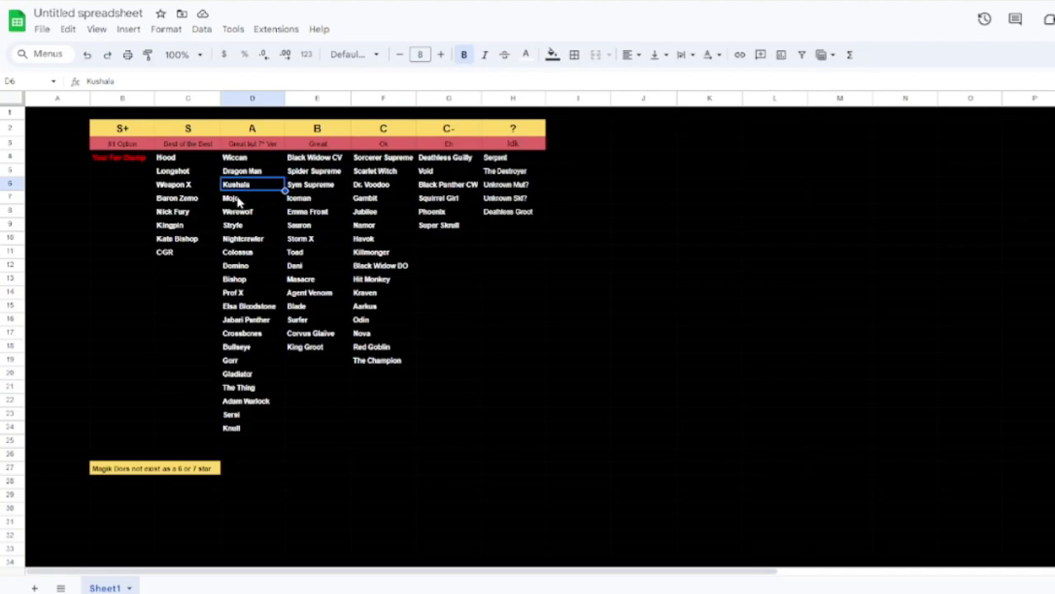
Step: Go through the A tier champions from Mojo down to Domino and highlight the group from Wiccan to Colossus
left_click(238, 202)
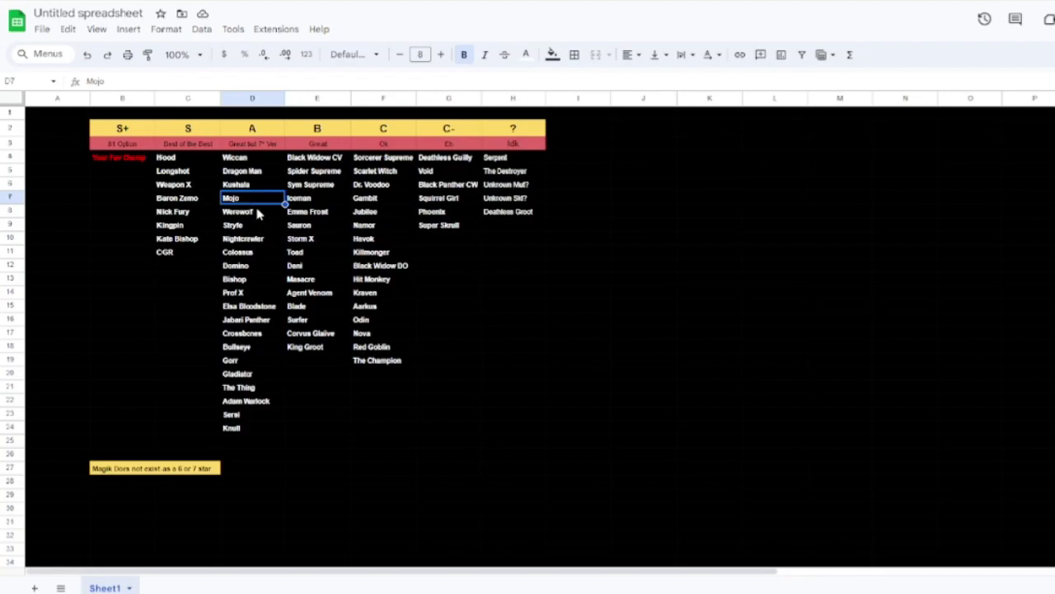
left_click(258, 215)
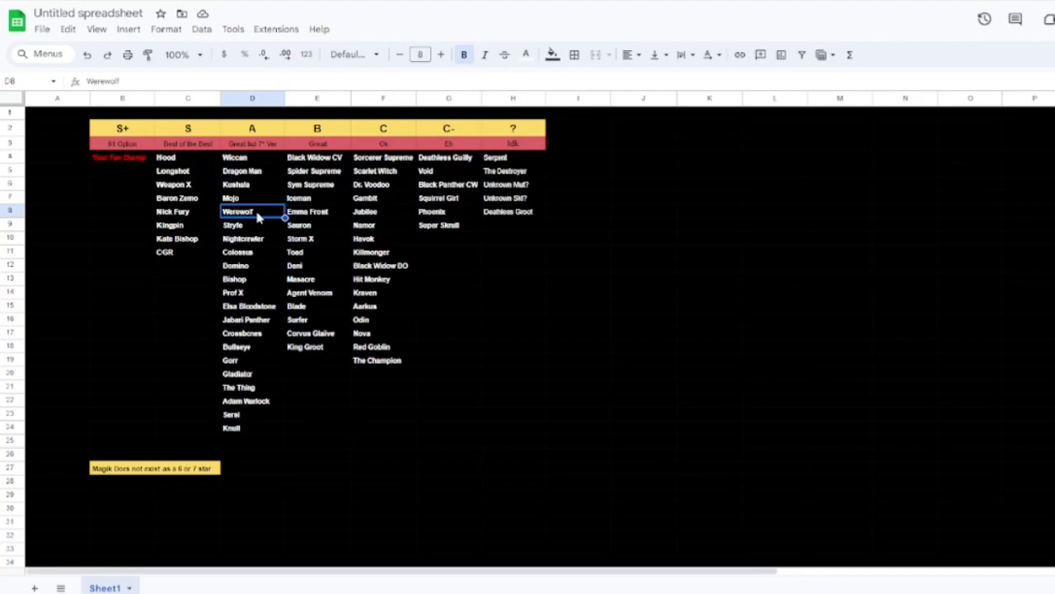
left_click(258, 229)
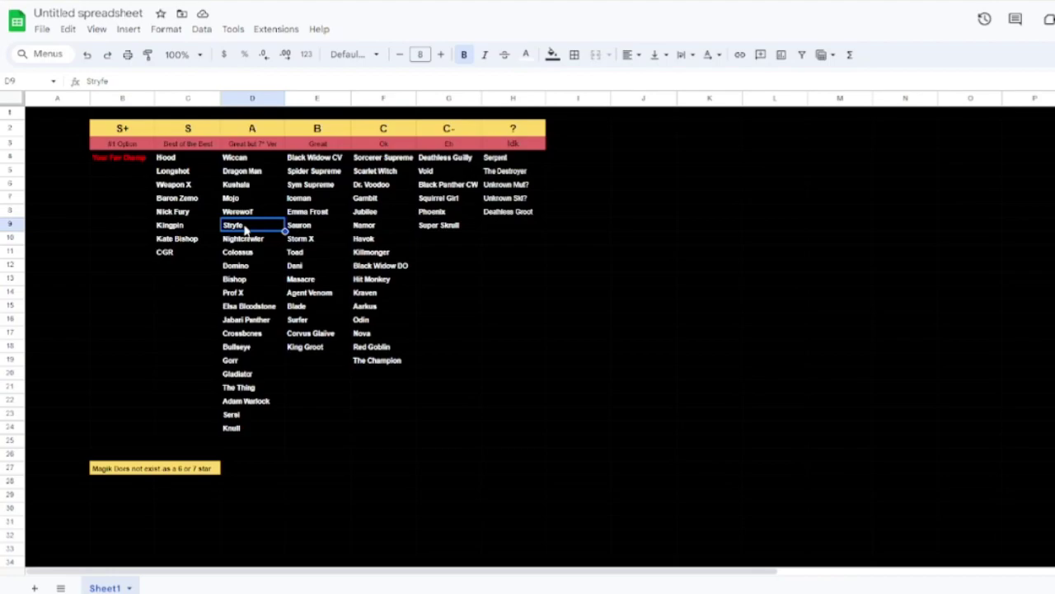
left_click(263, 241)
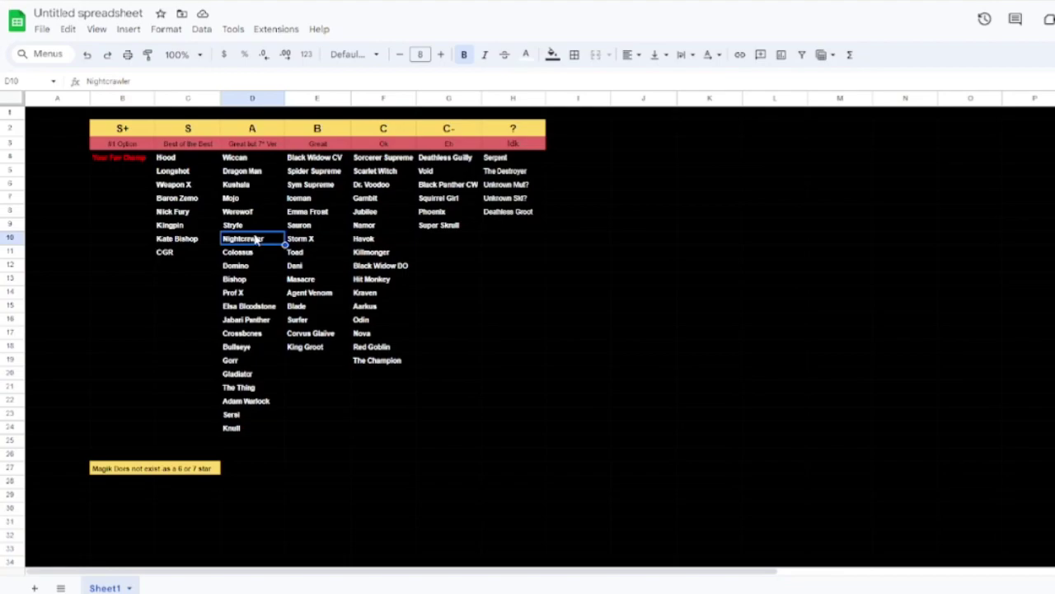
left_click(256, 252)
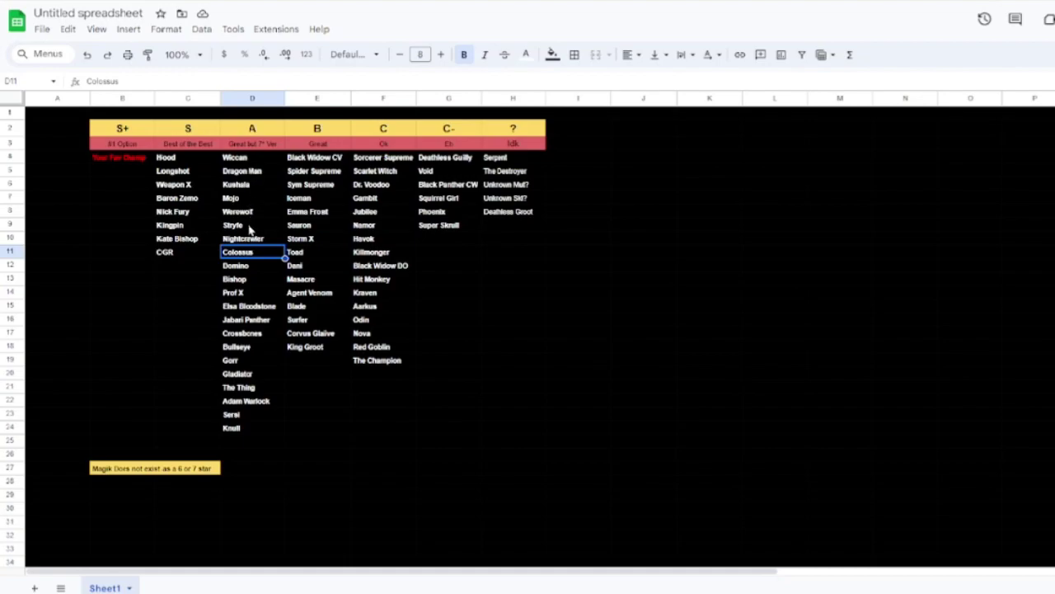
left_click(247, 266)
left_click_drag(257, 158, 248, 256)
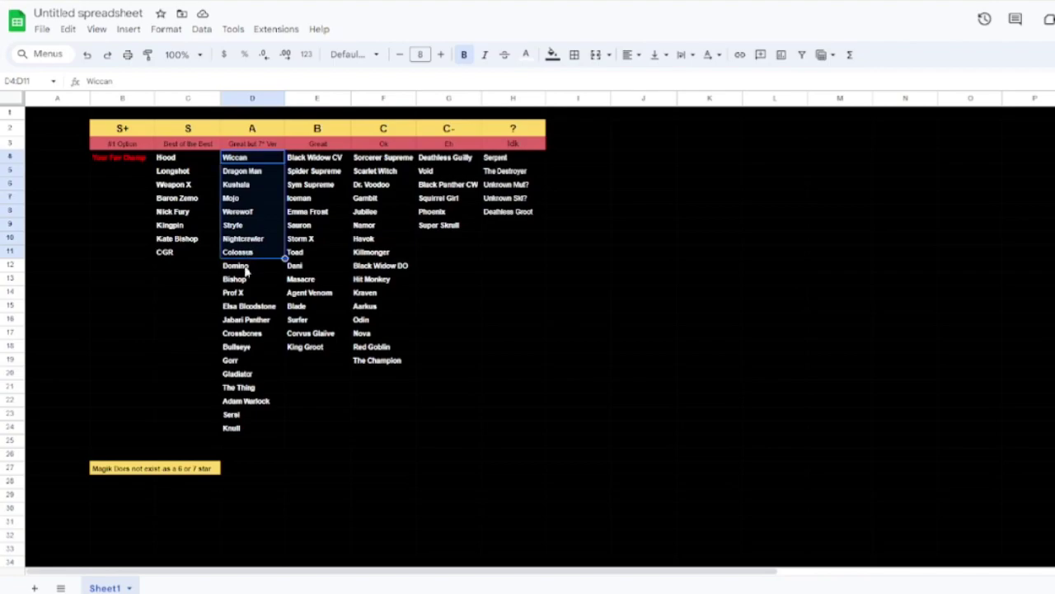
Step: Compare the A tier champions Domino and Bishop with the empty places below CGR in the S tier
left_click(245, 269)
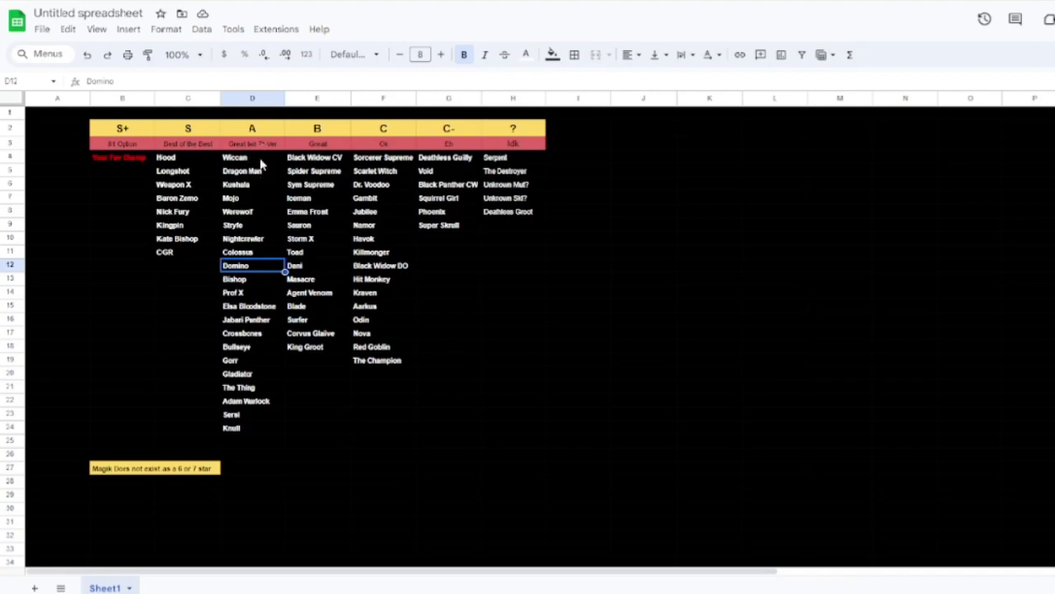
left_click_drag(237, 269, 189, 271)
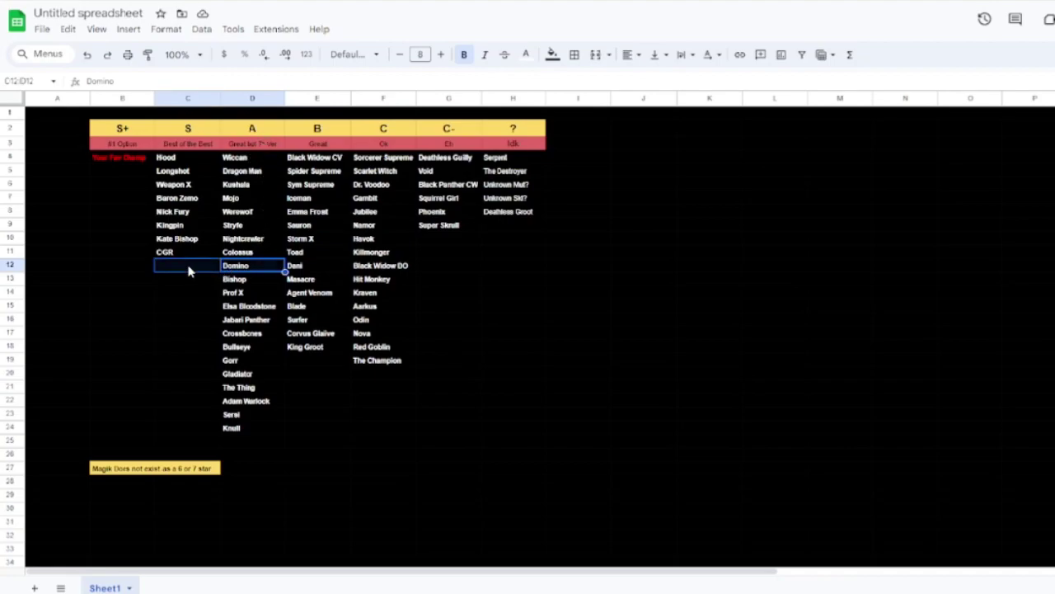
left_click(188, 271)
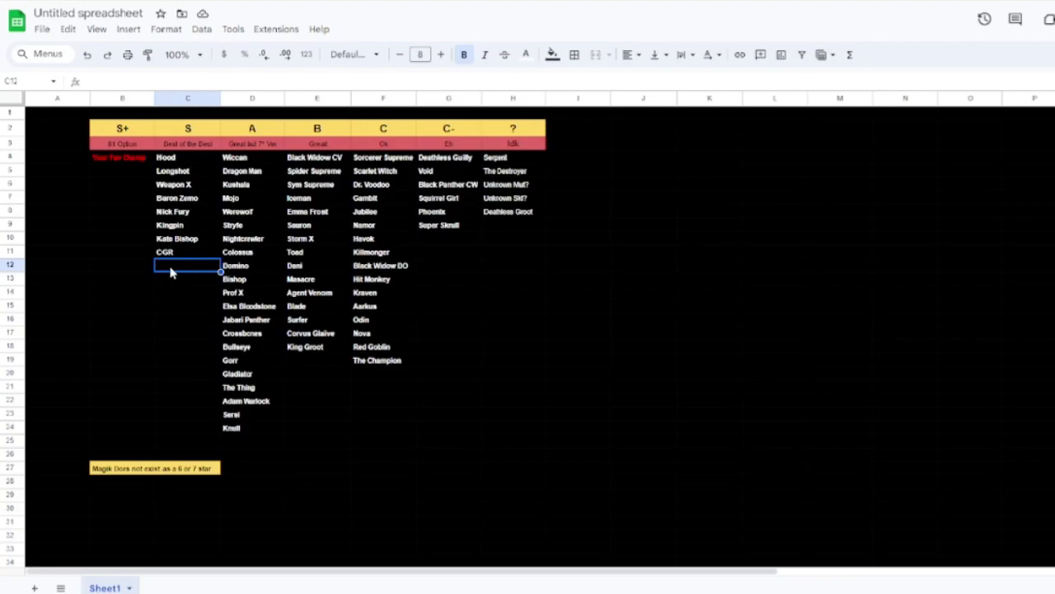
left_click(251, 280)
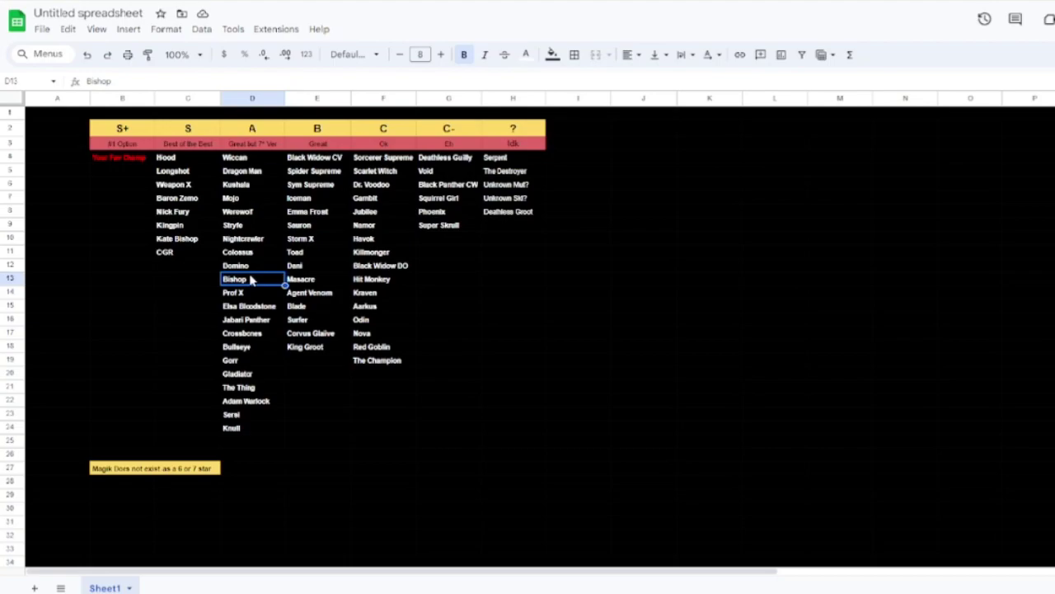
left_click(184, 277)
key("Up")
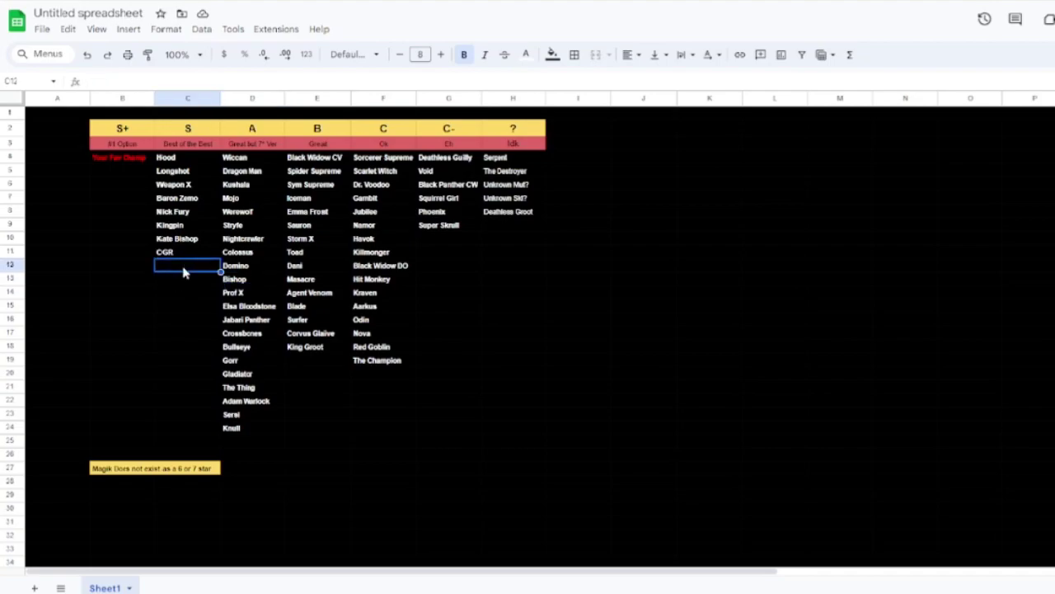
key("Down")
Step: Examine Prof X, Elsa Bloodstone and Jabari Panther in the A tier, with a look at Agent Venom in the B tier
left_click(243, 295)
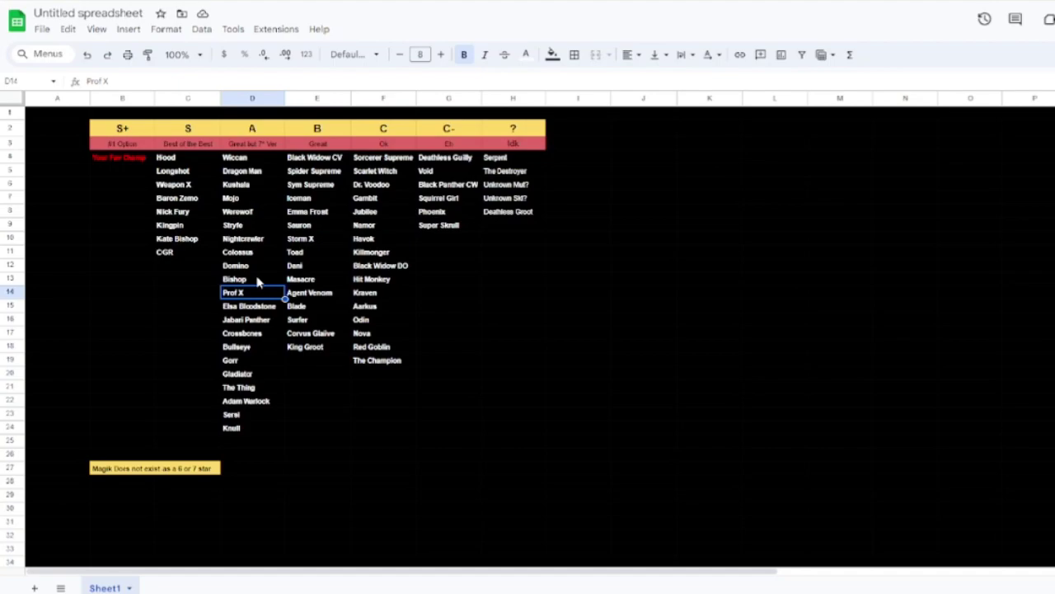
left_click(251, 309)
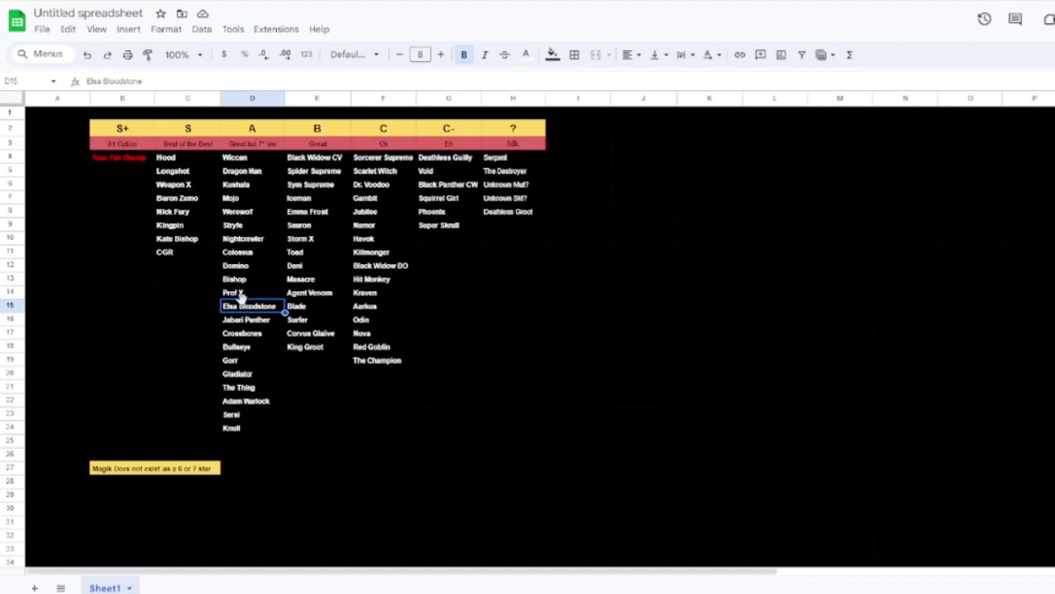
left_click(236, 297)
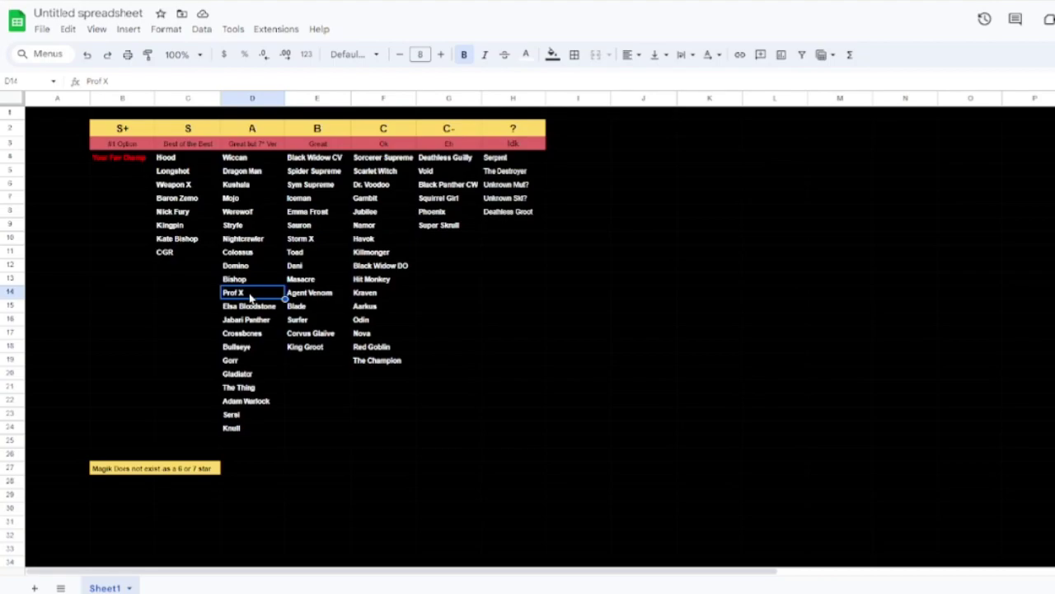
left_click(245, 310)
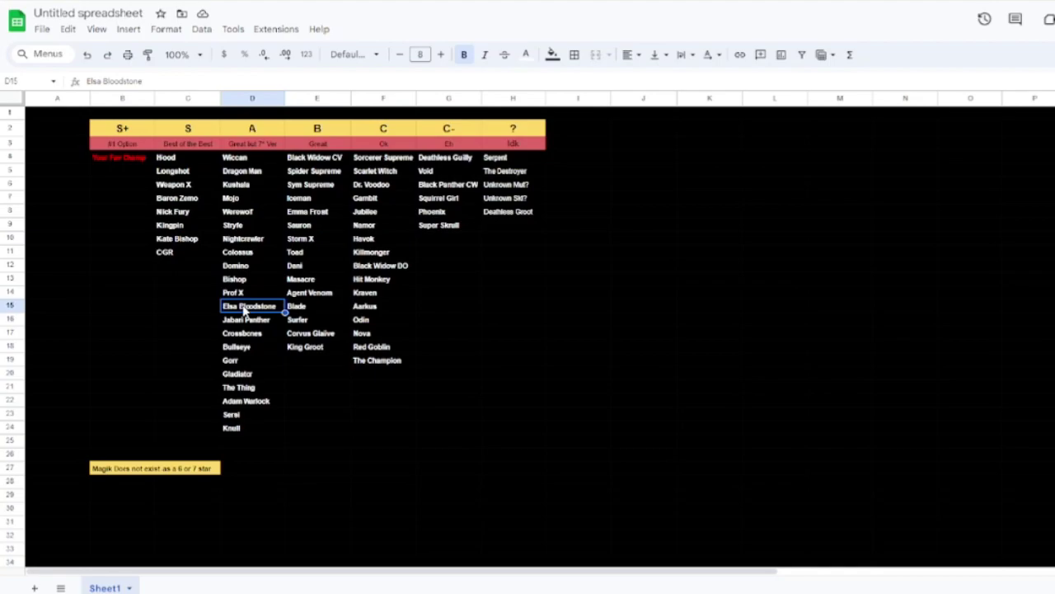
left_click(295, 296)
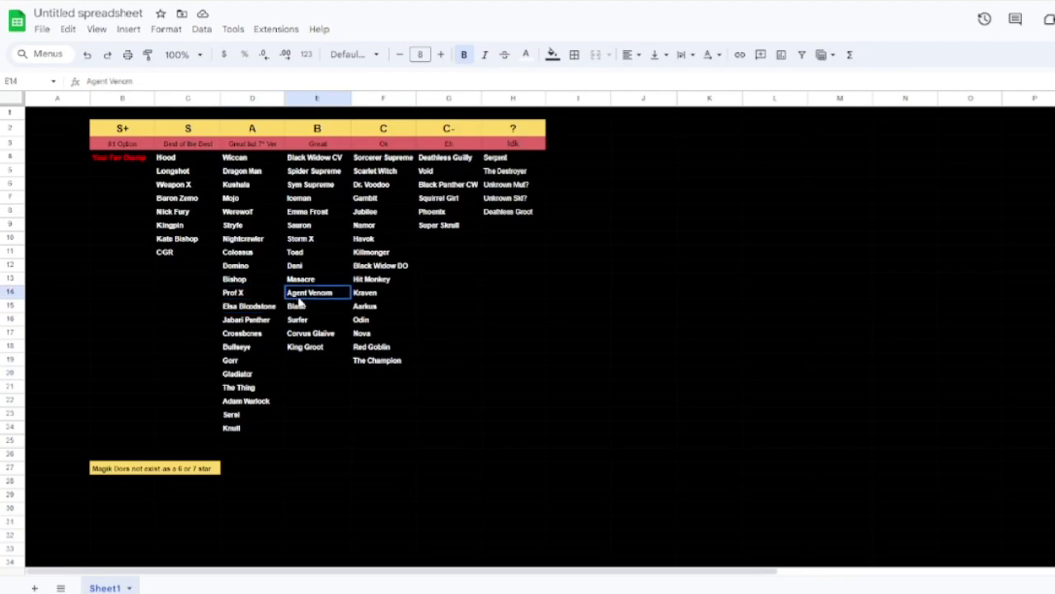
left_click(259, 309)
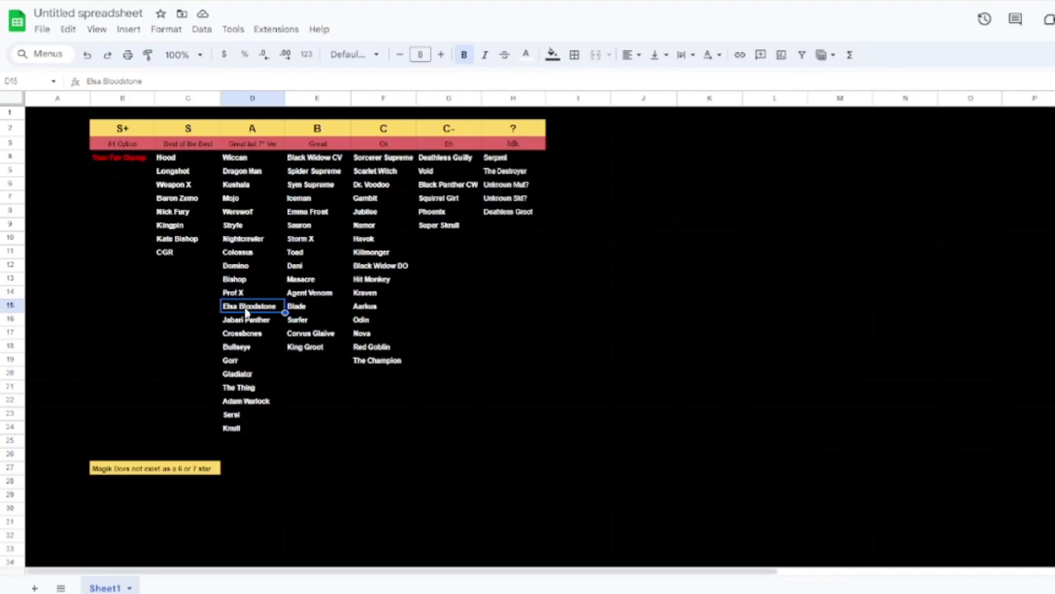
left_click(248, 319)
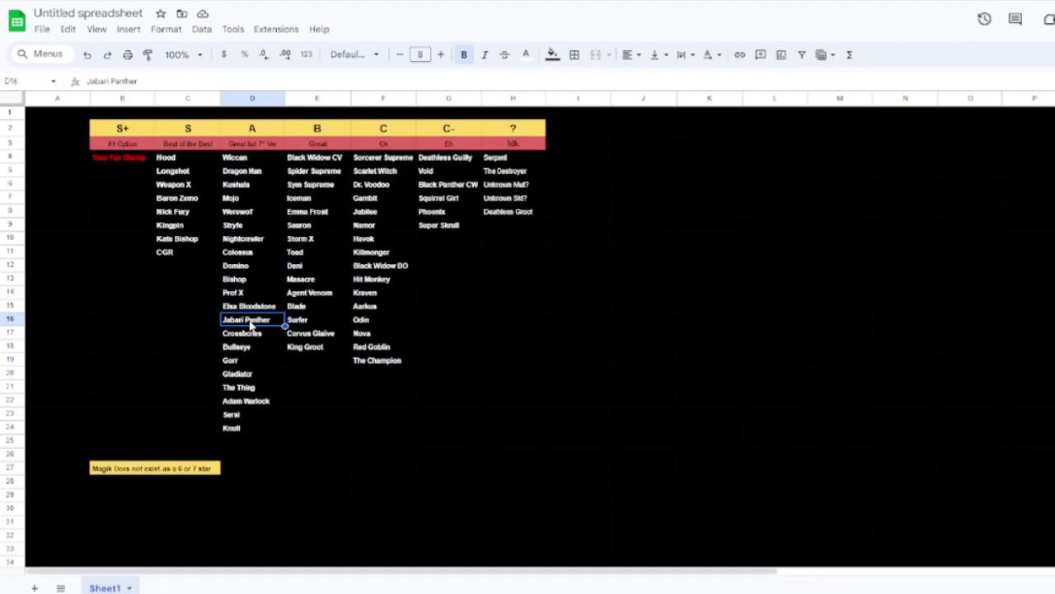
Step: Go through the A tier champions from Crossbones down to Adam Warlock, comparing Bullseye with the empty place below CGR in the S tier
left_click(249, 335)
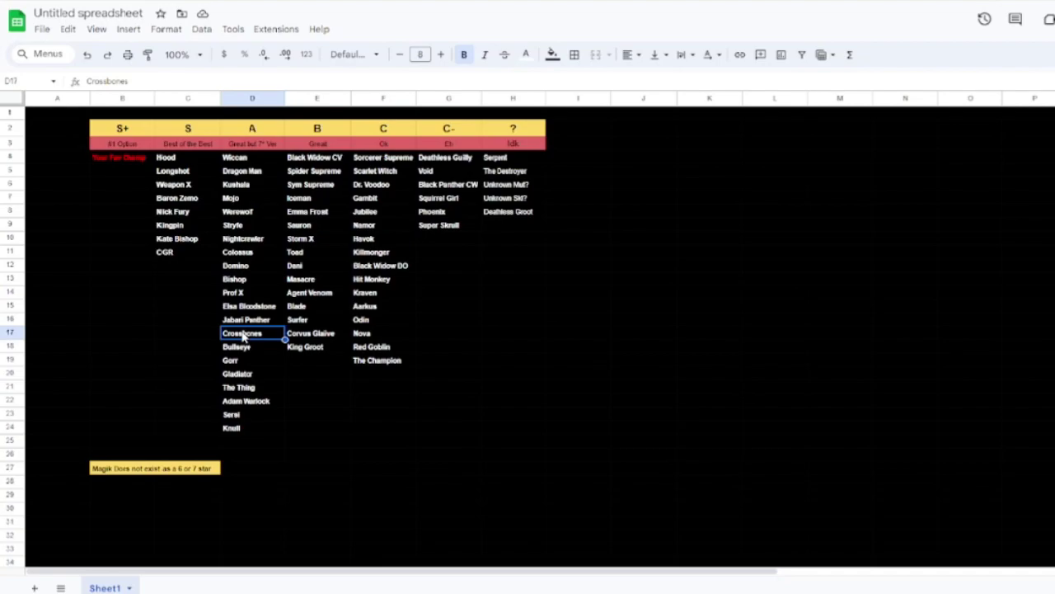
left_click(264, 350)
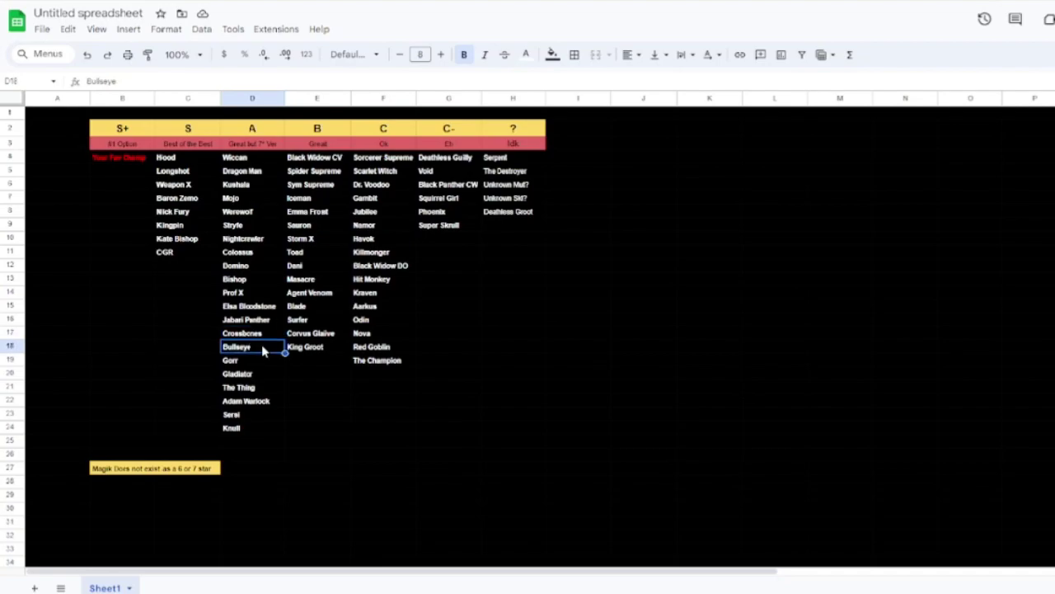
left_click(179, 268)
left_click(250, 353)
left_click(250, 365)
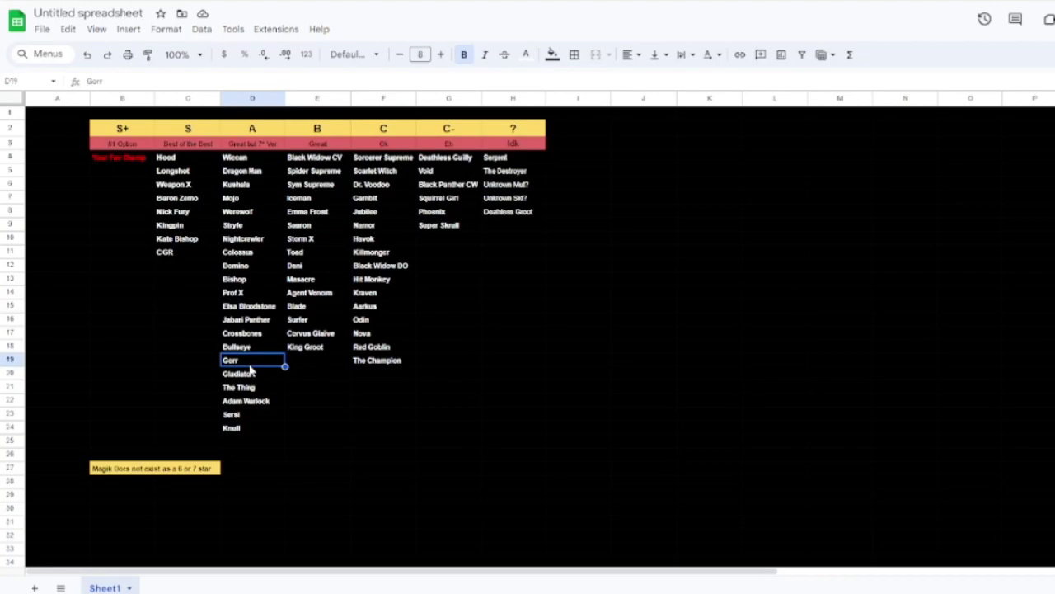
left_click(265, 379)
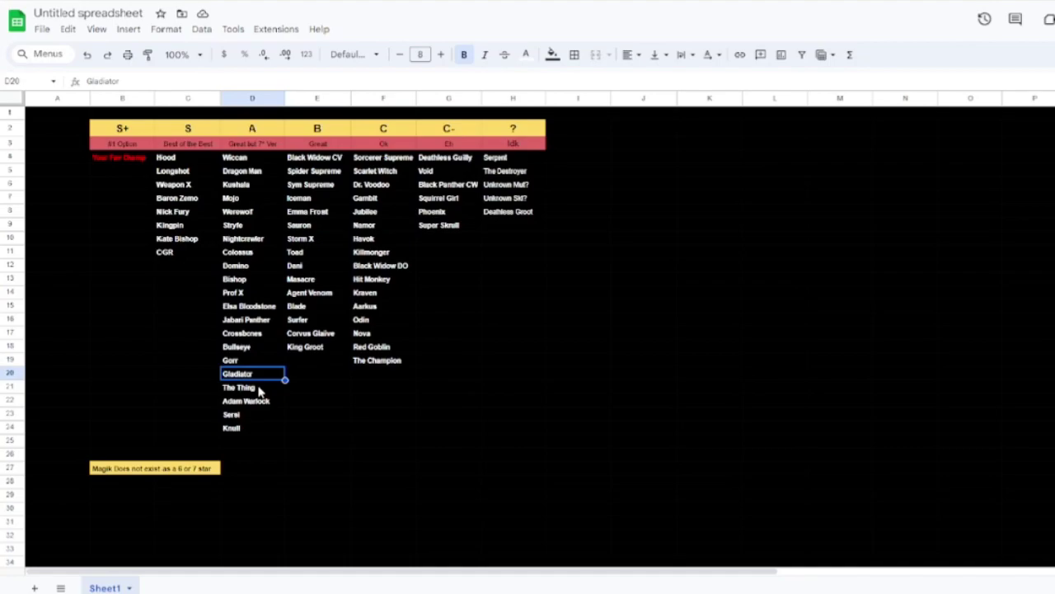
left_click(259, 389)
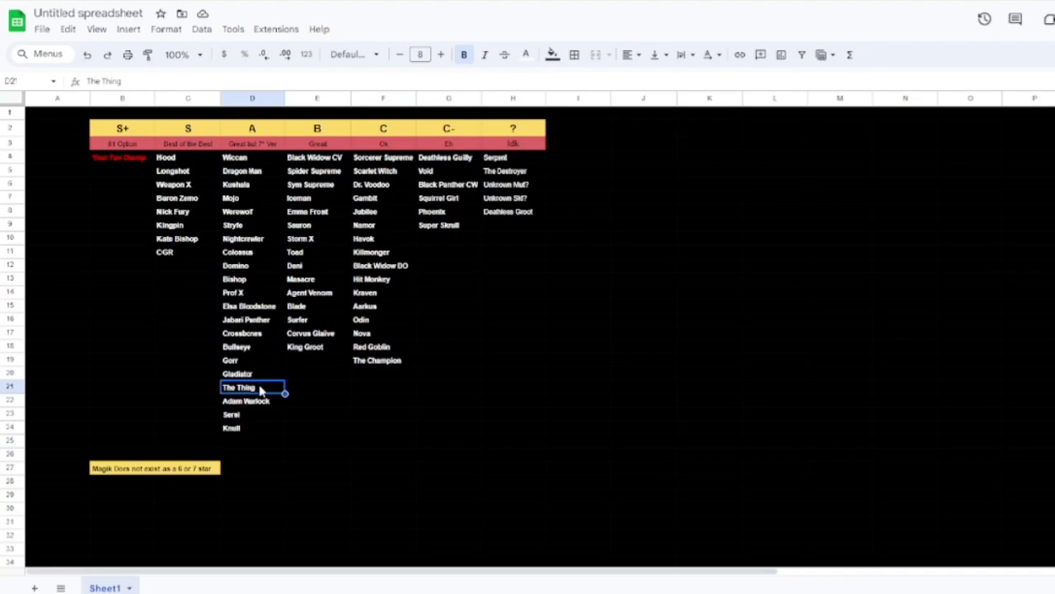
left_click(264, 402)
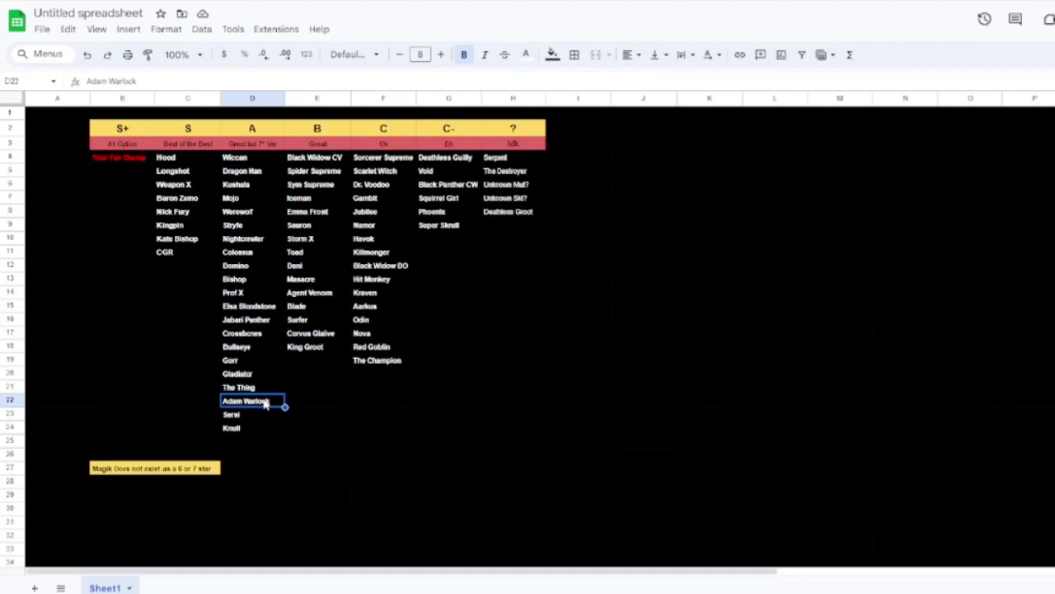
Step: Examine the last A tier champions, Sersi and Knull, against the empty place below CGR in the S tier
left_click(164, 266)
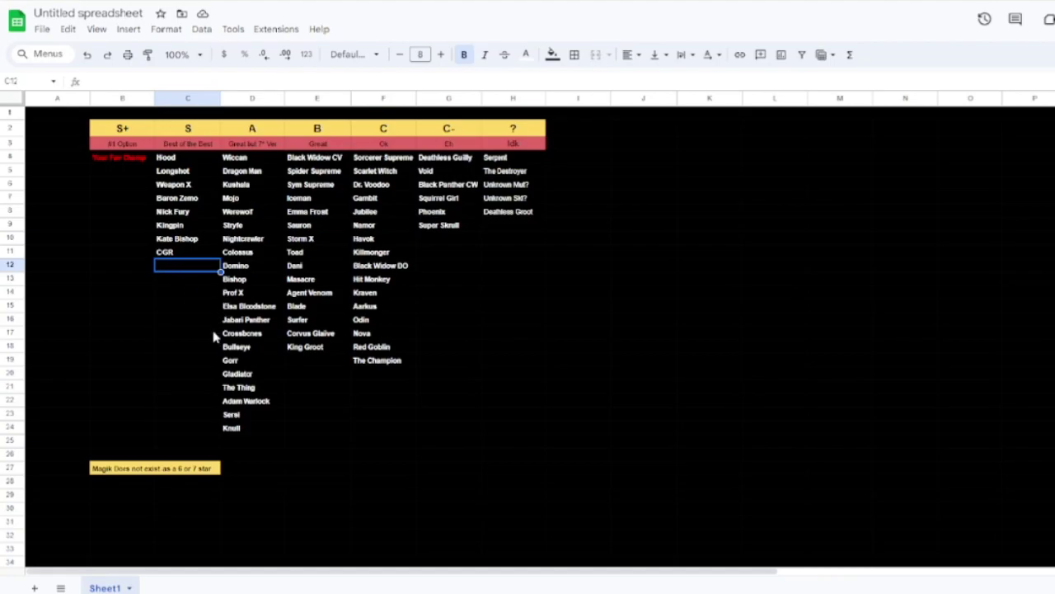
left_click(245, 418)
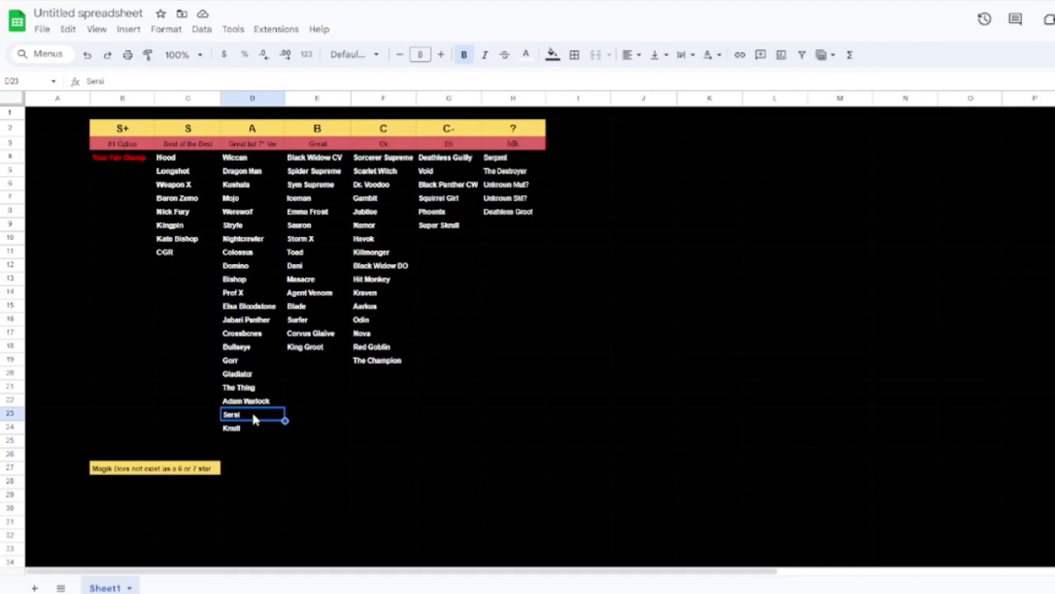
left_click(237, 430)
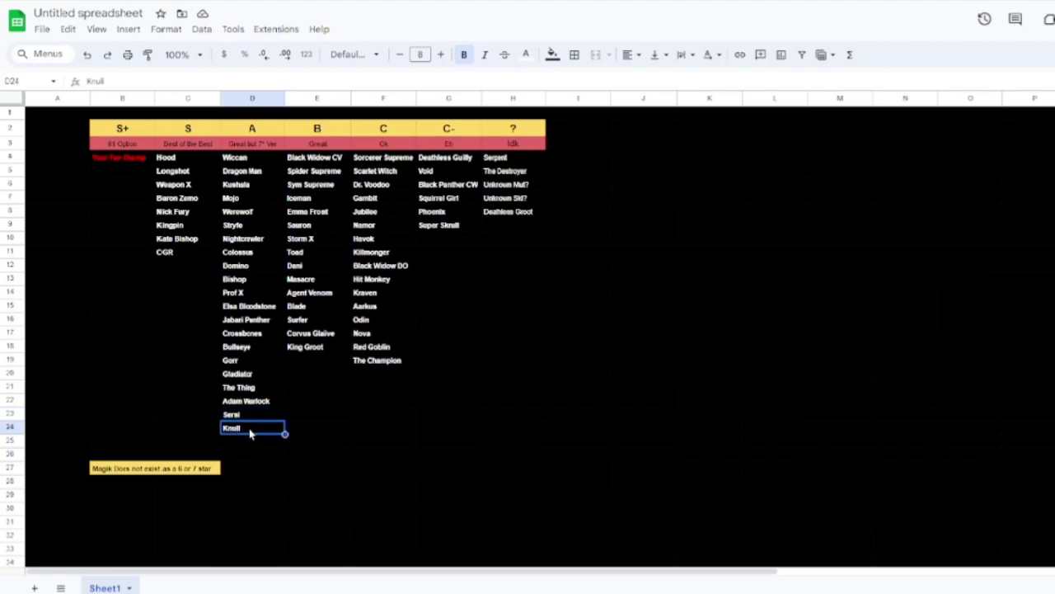
left_click(175, 264)
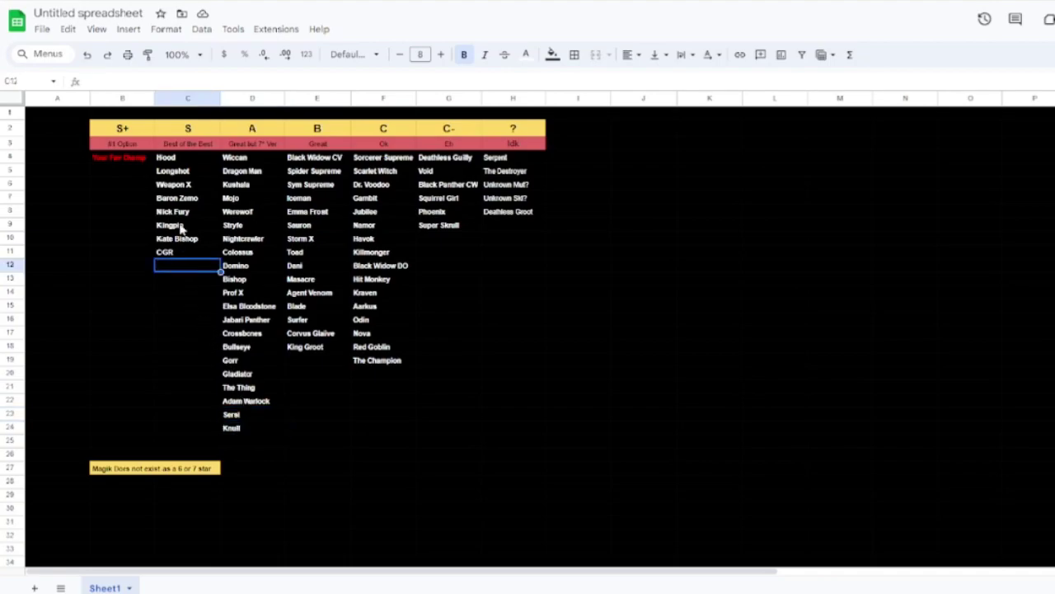
left_click(250, 432)
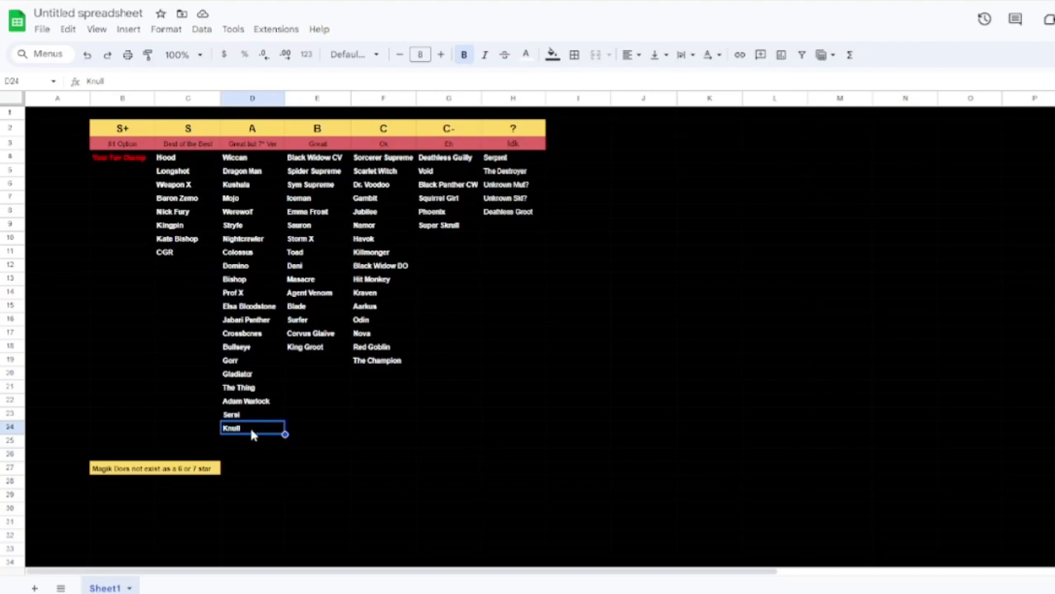
Step: Look over the whole B tier from Black Widow CV down to King Groot, including Masacre
left_click(320, 163)
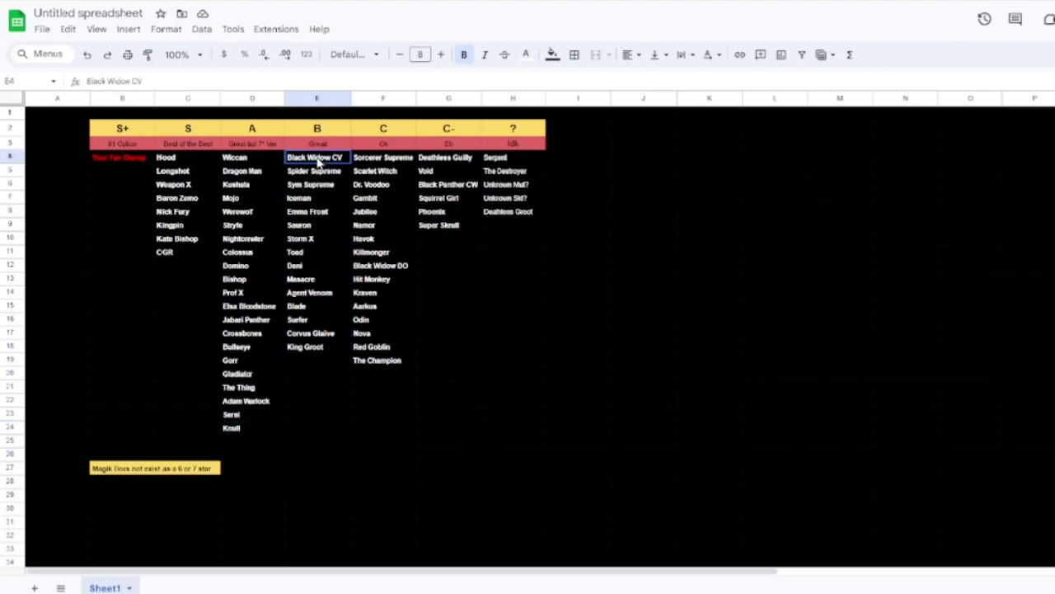
left_click_drag(319, 163, 321, 349)
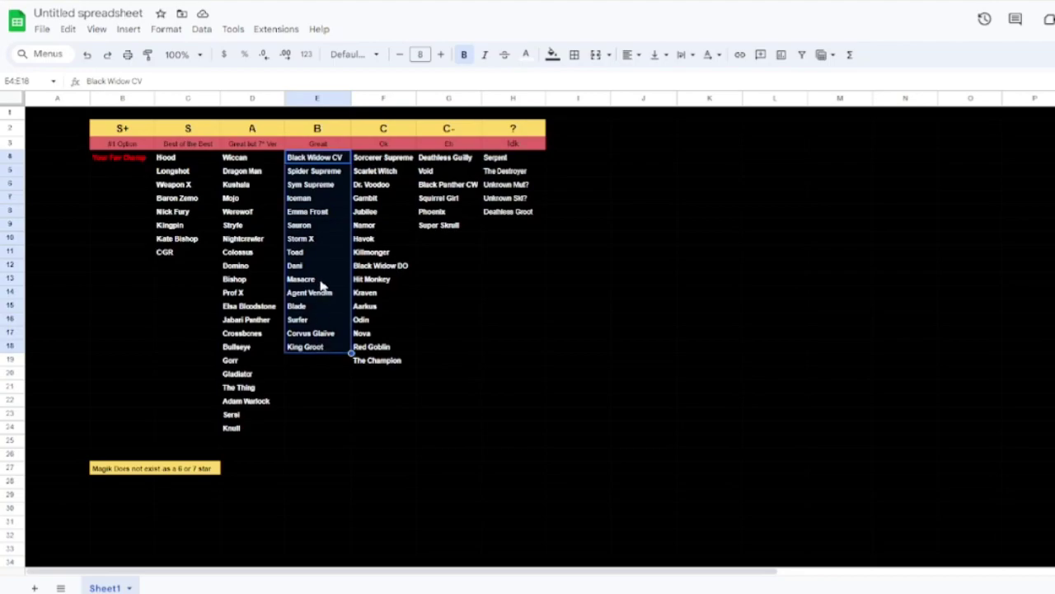
left_click(317, 365)
left_click_drag(315, 157, 305, 350)
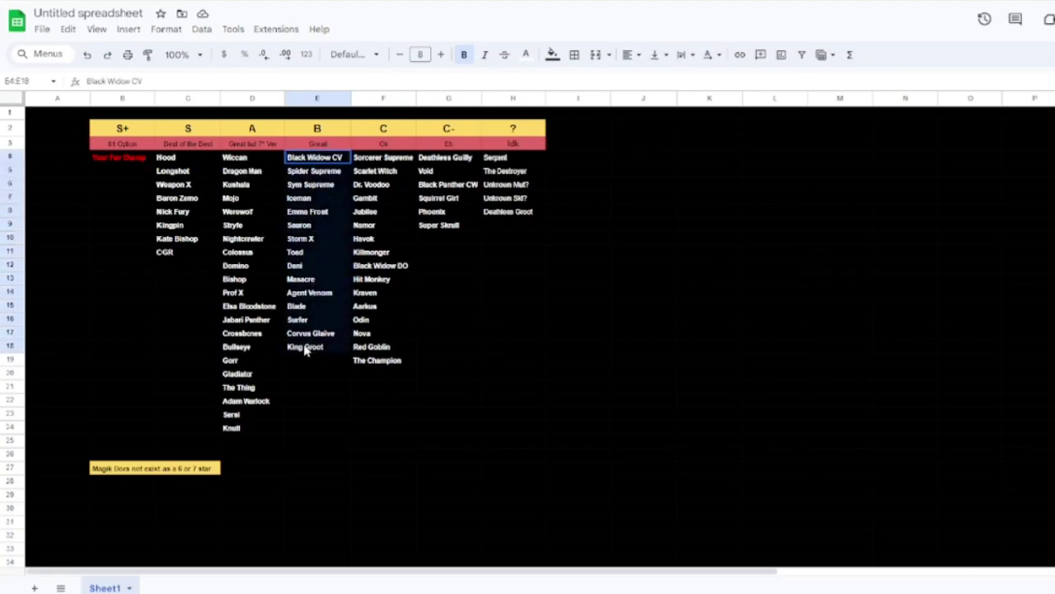
left_click(314, 280)
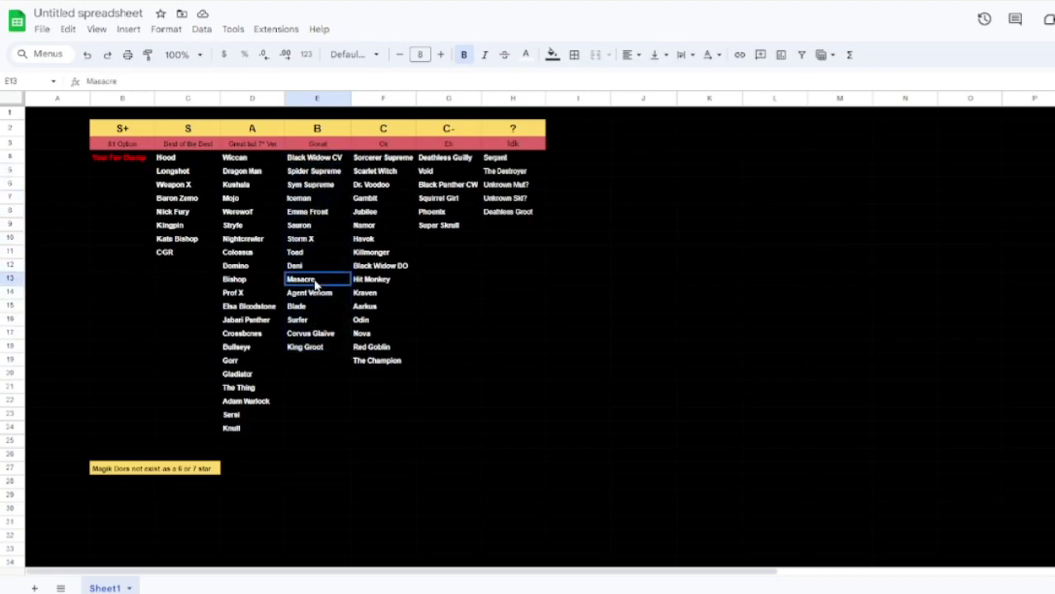
Step: Examine Black Widow CV, Spider Supreme and Sym Supreme in the B tier against Wiccan in A and Hood in S
left_click(310, 161)
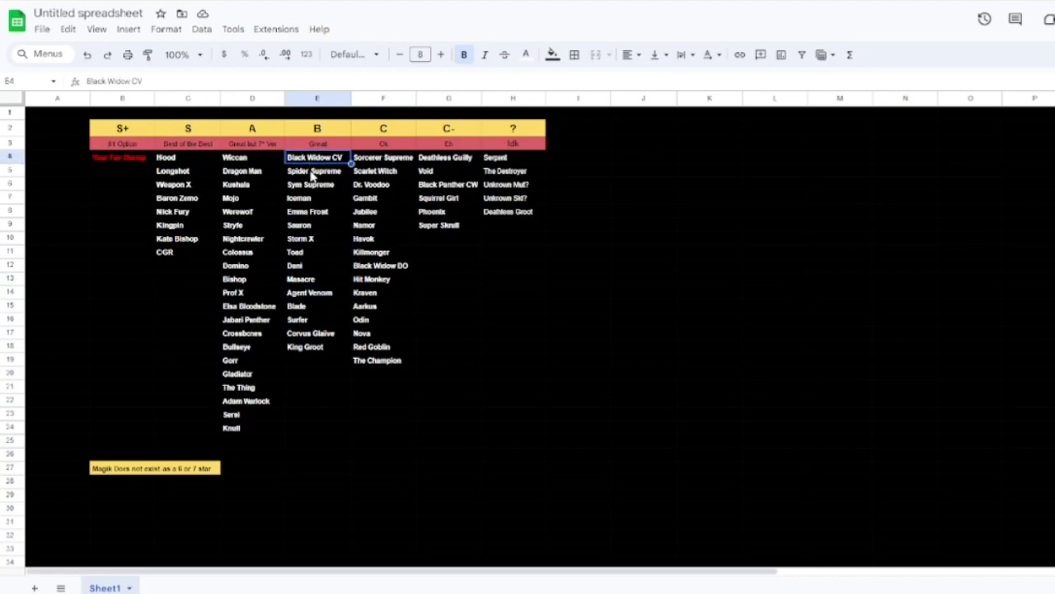
left_click(311, 175)
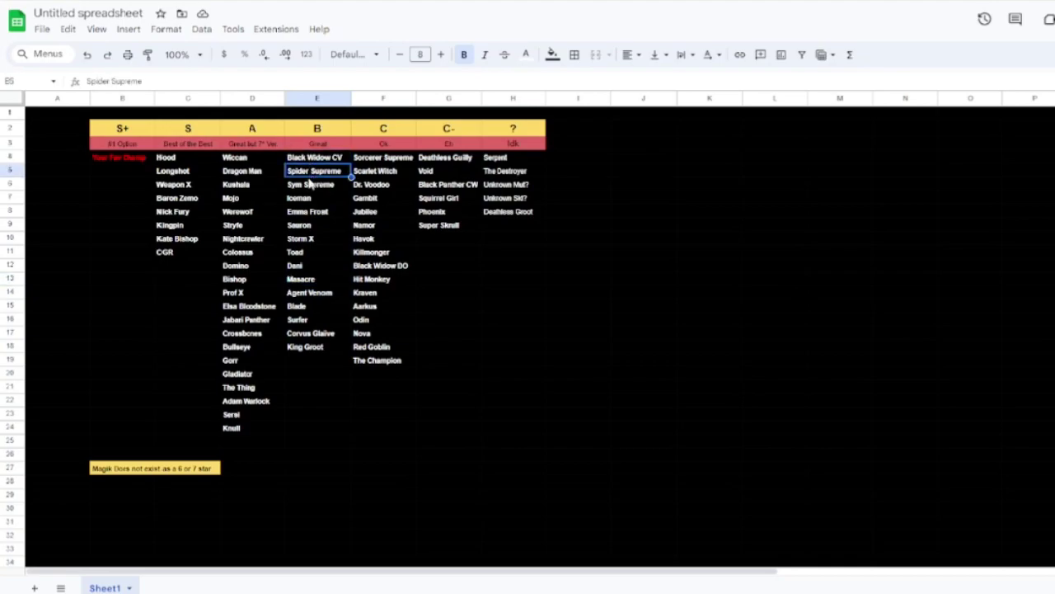
left_click(312, 185)
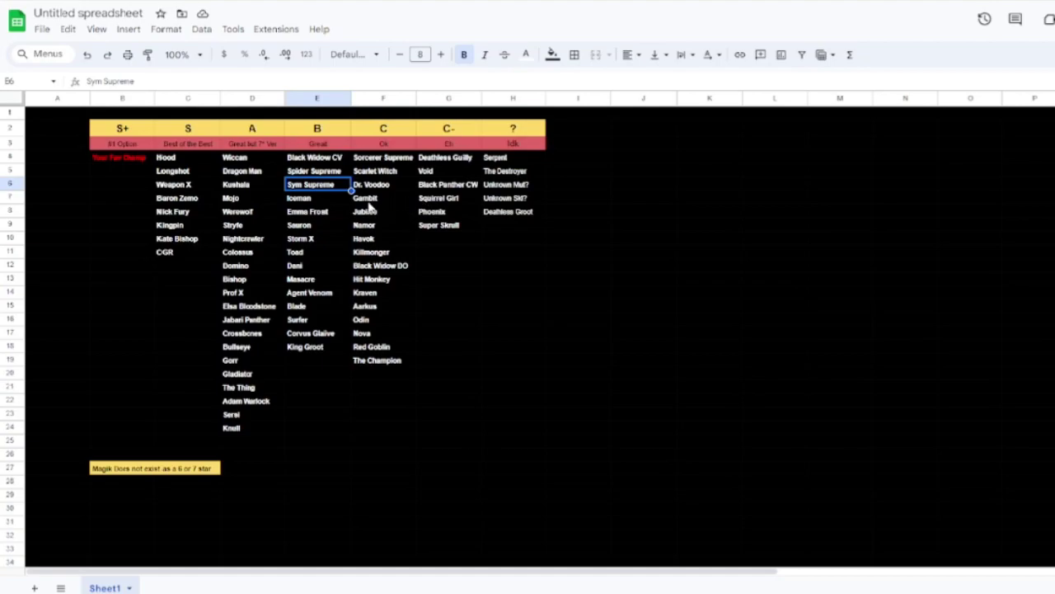
left_click(243, 160)
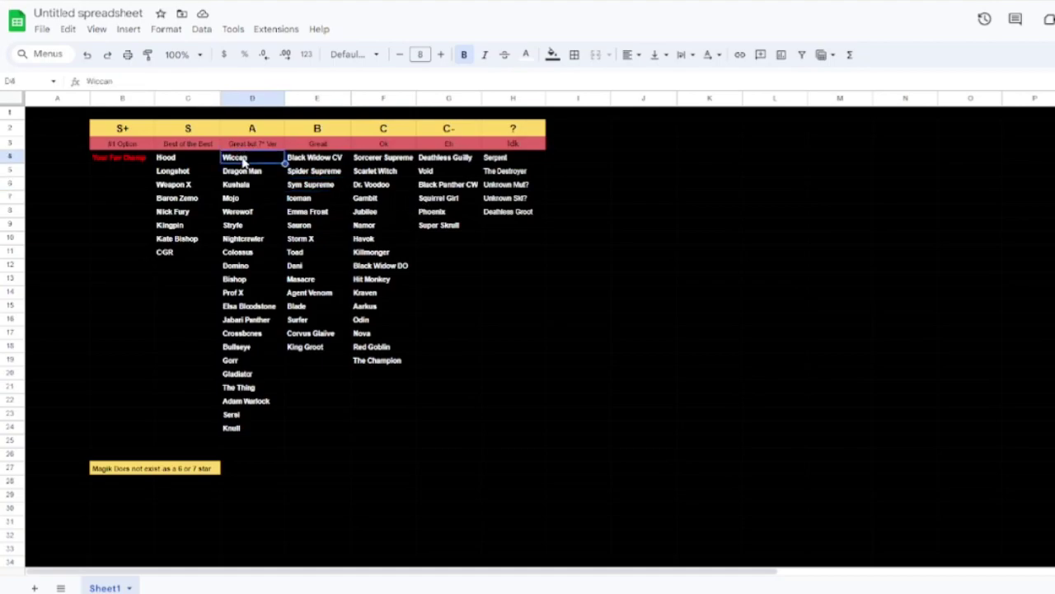
left_click(185, 160)
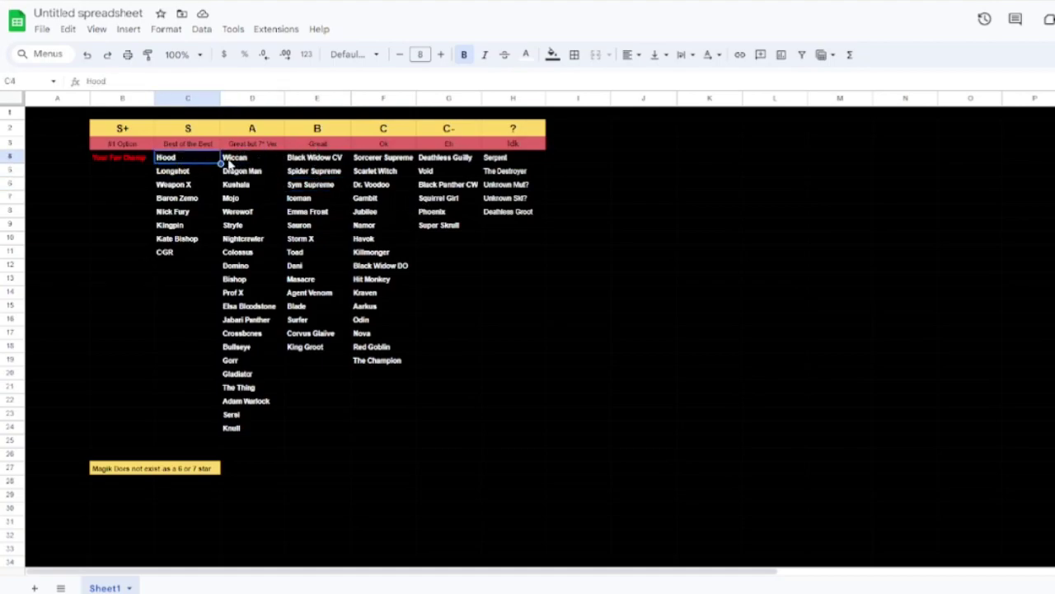
Step: Compare Iceman in the B tier with Hood and the empty places below CGR in the S tier
left_click(299, 200)
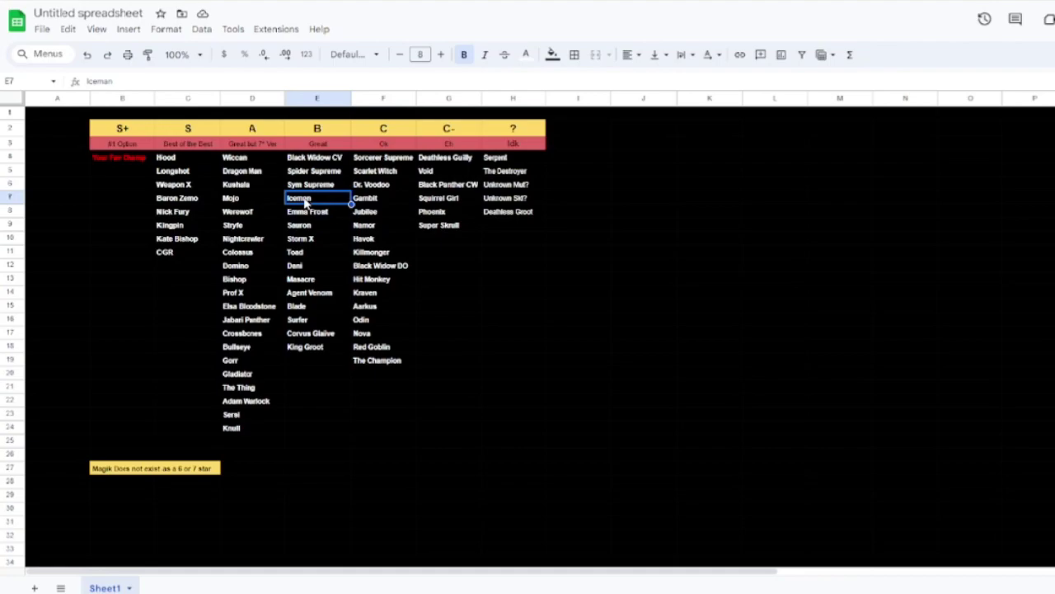
left_click(180, 163)
left_click_drag(182, 294, 179, 267)
left_click(183, 280)
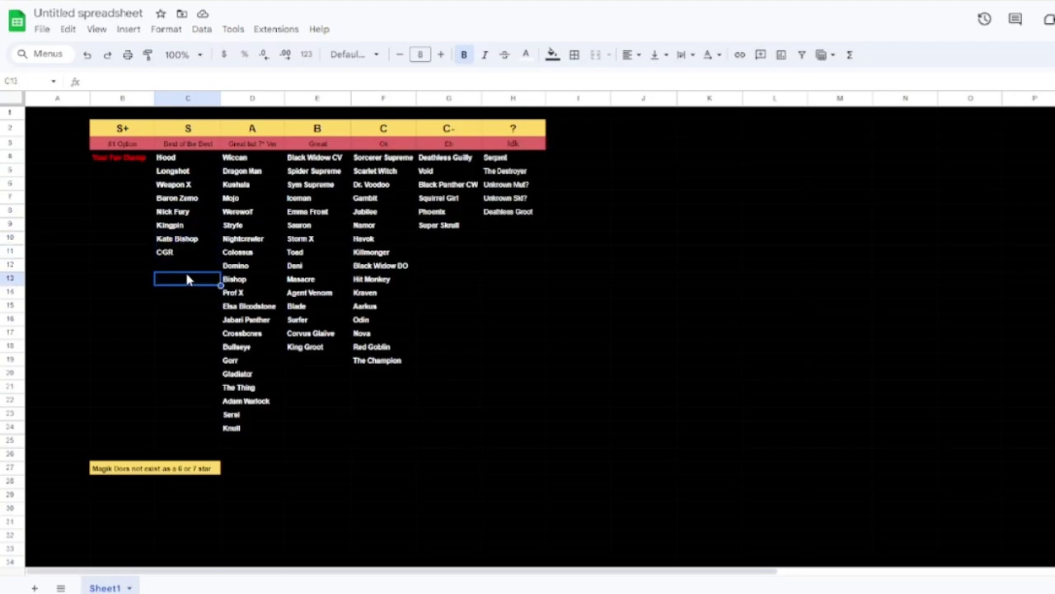
left_click(315, 256)
left_click(307, 200)
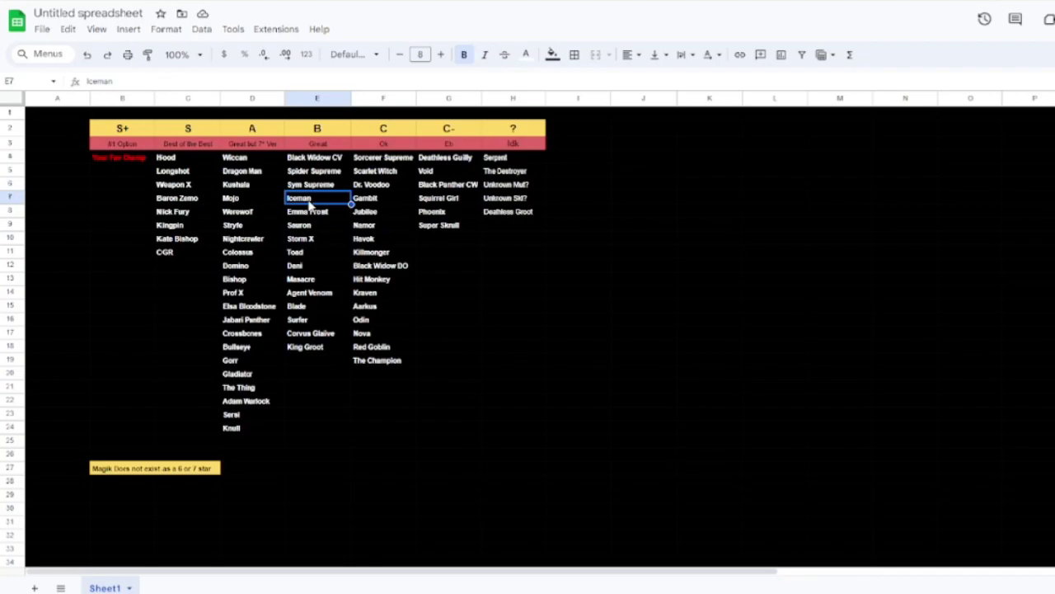
Step: Go through Sauron, Storm X and Agent Venom in the B tier, checking the empty place below Super Skrull in the C- tier
left_click(310, 226)
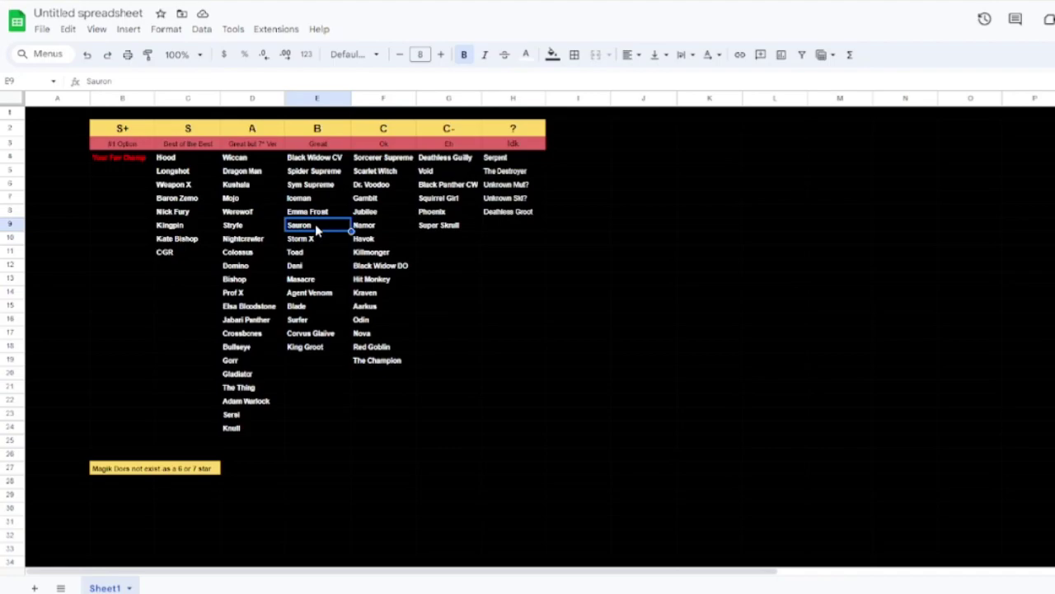
left_click(315, 237)
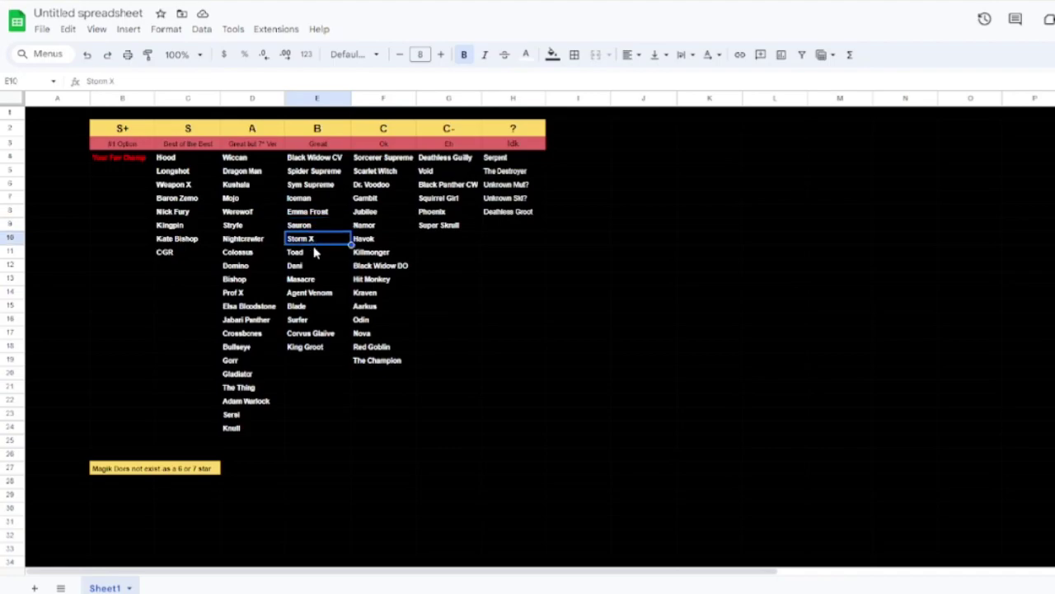
left_click_drag(317, 358, 313, 295)
left_click(313, 295)
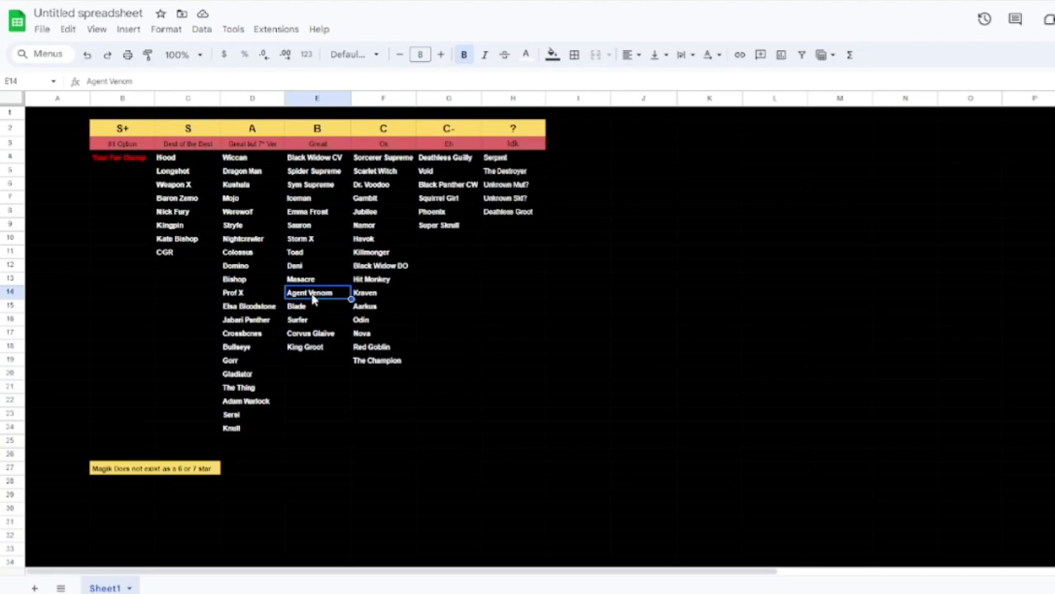
left_click(435, 239)
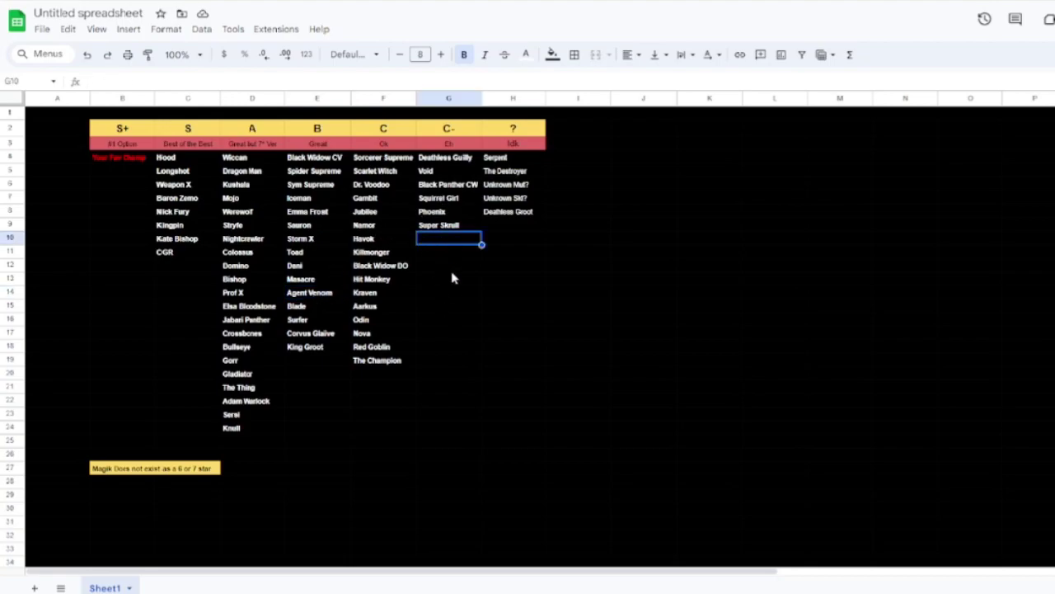
Step: Compare Corvus Glaive in the B tier with the empty place below The Champion in the C tier
left_click(318, 333)
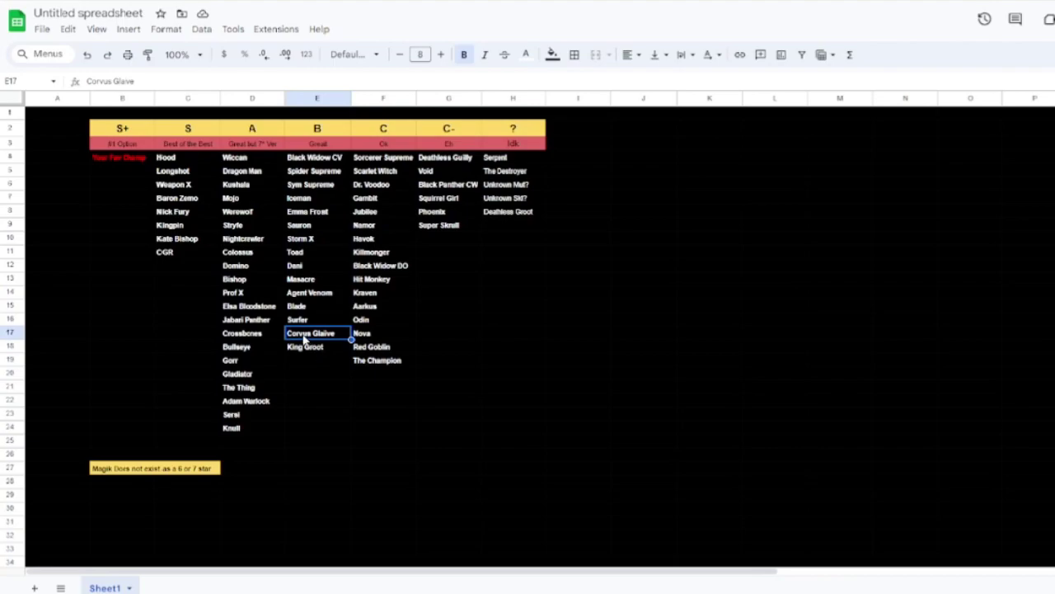
left_click_drag(305, 338, 329, 334)
left_click(369, 376)
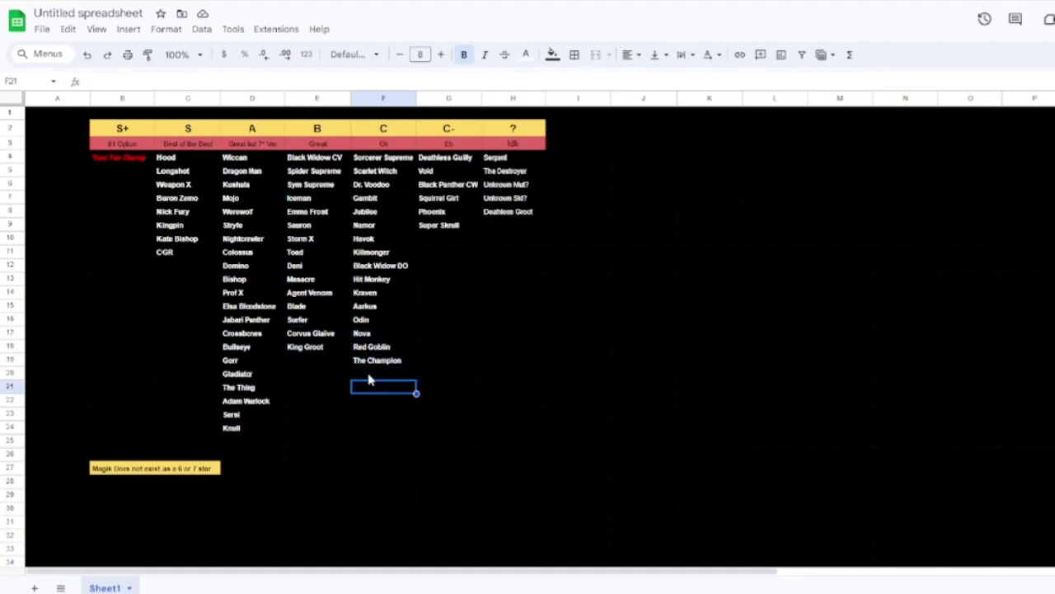
left_click(313, 336)
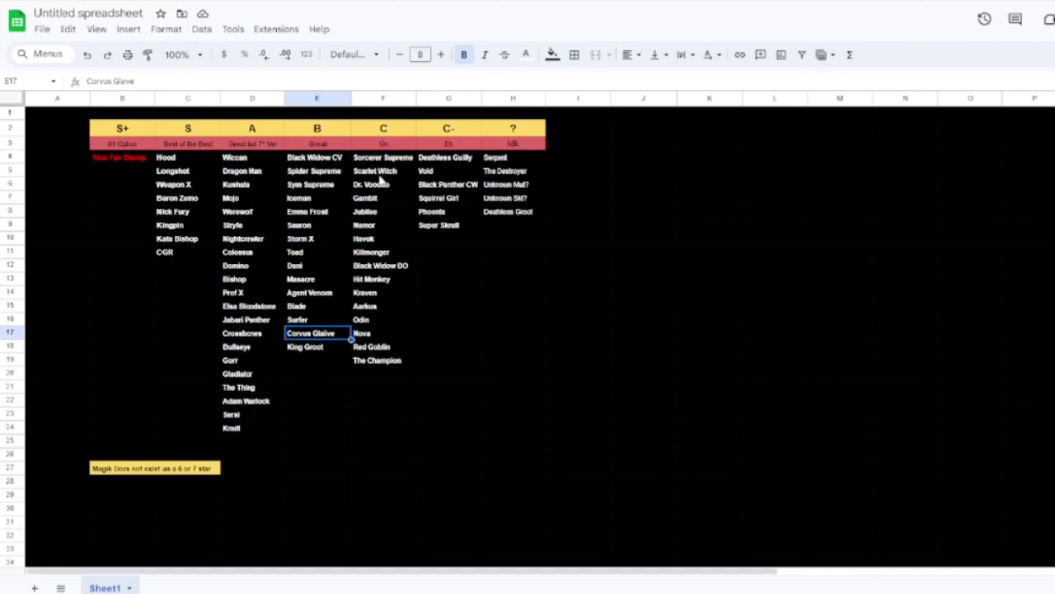
Step: Examine the first two C tier champions, Sorcerer Supreme and Scarlet Witch, and look over the C tier list
left_click(378, 161)
left_click(377, 172)
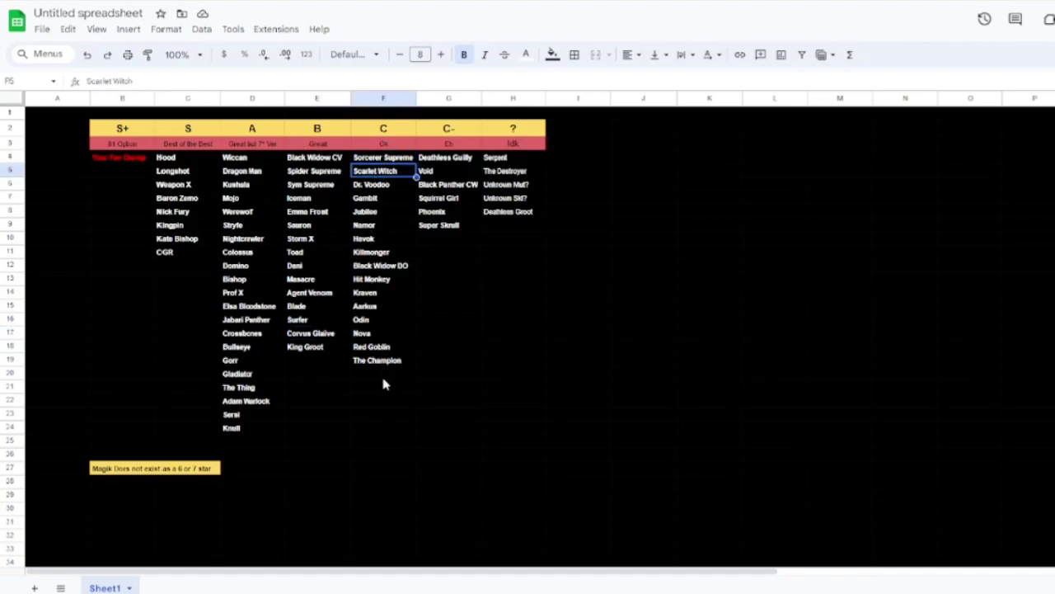
left_click_drag(384, 379, 375, 164)
left_click(375, 161)
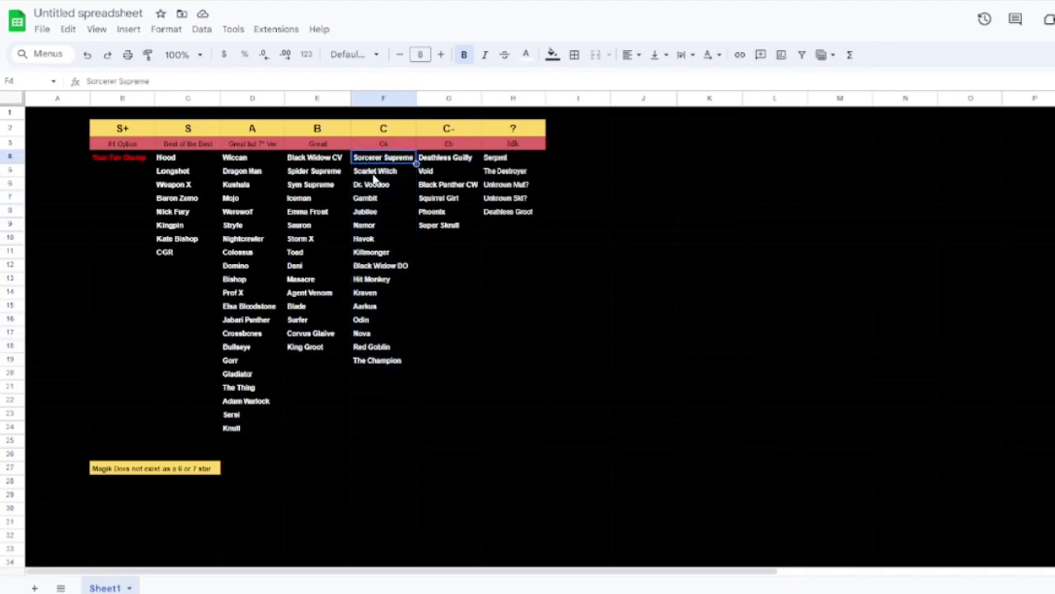
left_click(374, 173)
left_click(377, 160)
left_click(376, 173)
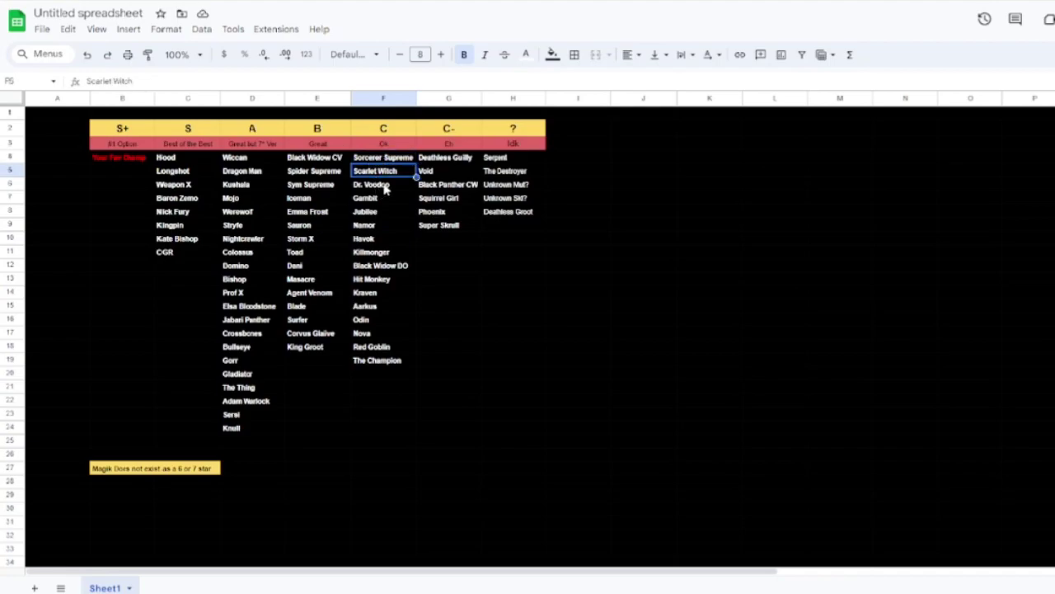
Step: Compare Dr. Voodoo in the C tier with the upper B tier champions and with Hood and Longshot in the S tier
left_click(384, 185)
left_click(386, 176)
left_click(385, 185)
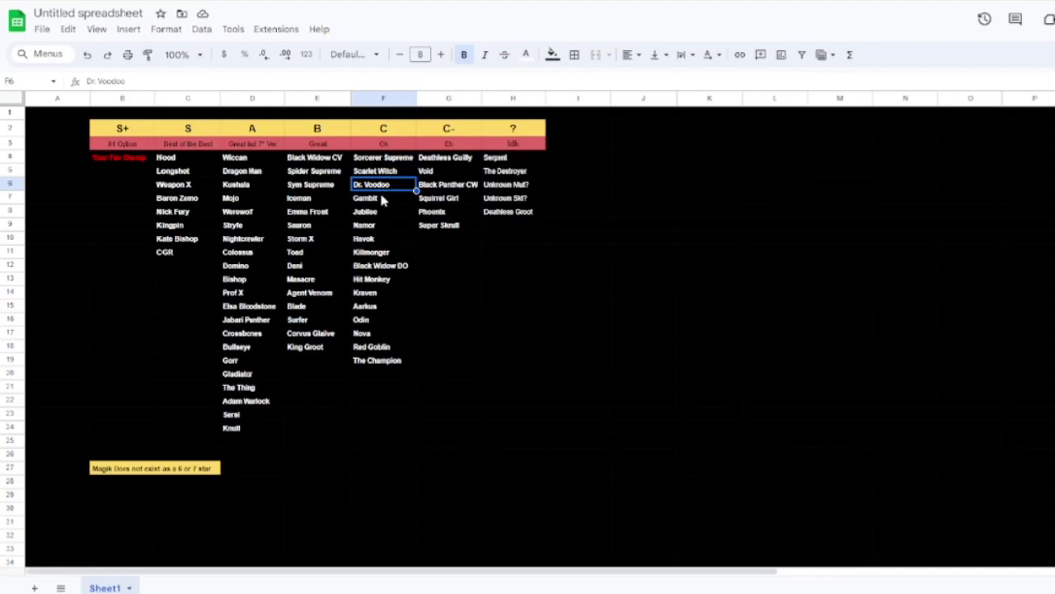
left_click(380, 203)
left_click(376, 189)
left_click_drag(320, 160, 306, 270)
left_click_drag(169, 158, 181, 185)
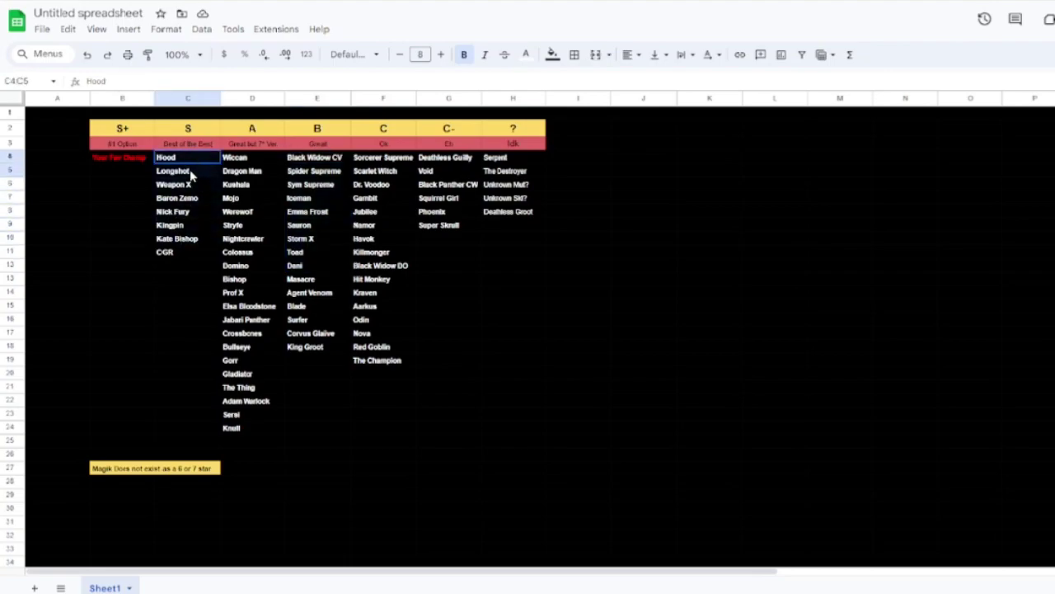
left_click(384, 187)
Step: Go through the C tier champions from Gambit, Jubilee and Namor down to Red Goblin and The Champion
left_click(375, 201)
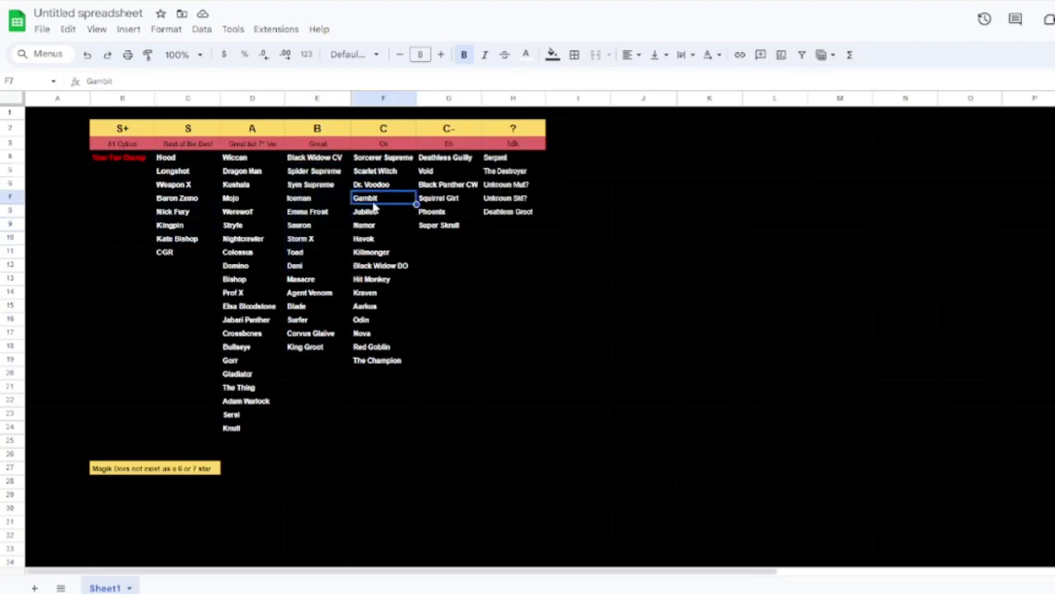
left_click(373, 214)
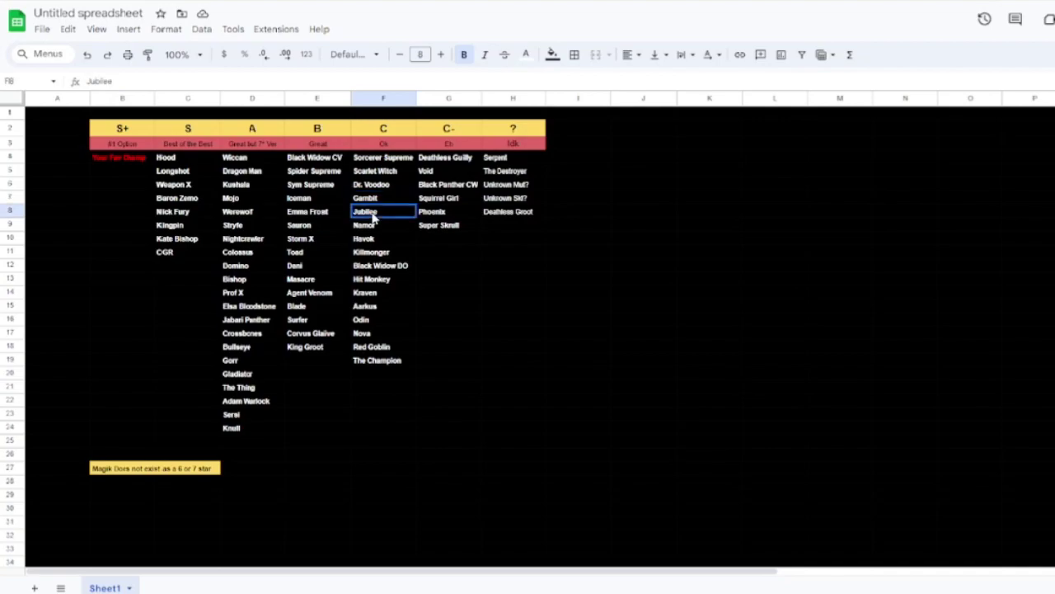
left_click(372, 229)
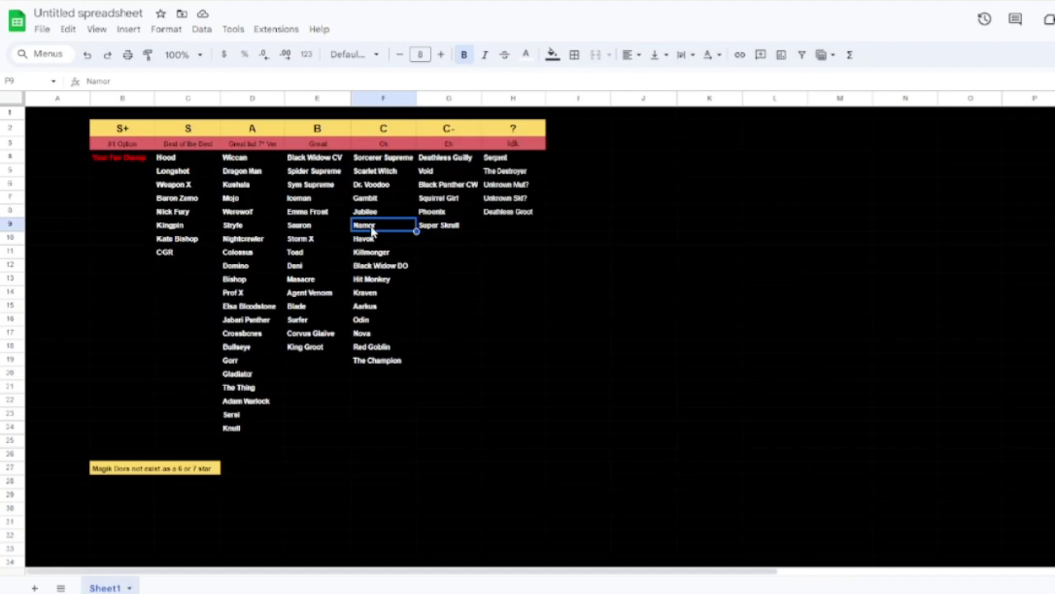
left_click_drag(376, 277, 372, 352)
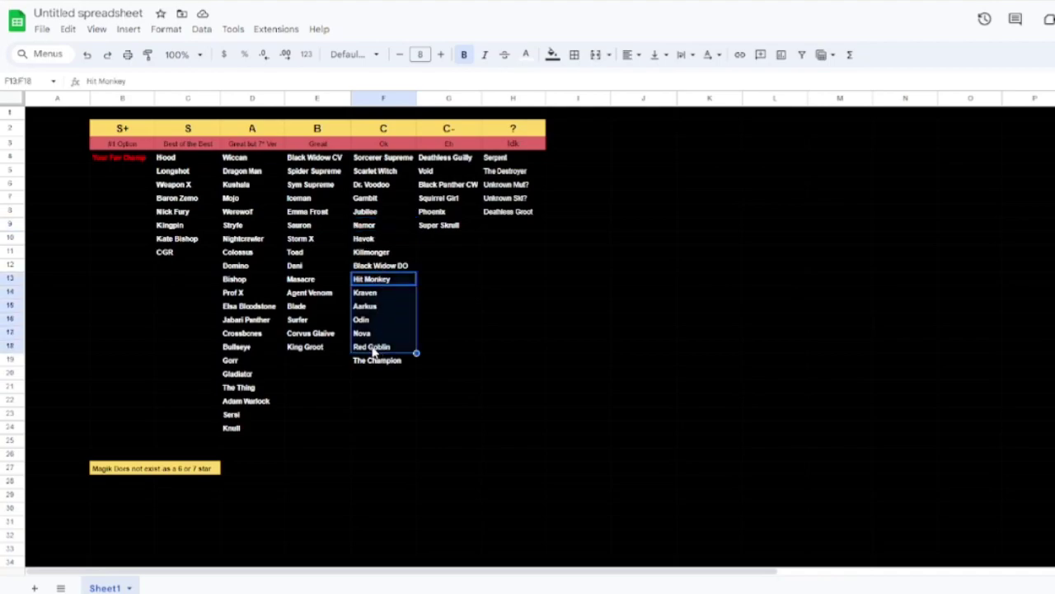
left_click(372, 348)
left_click(372, 361)
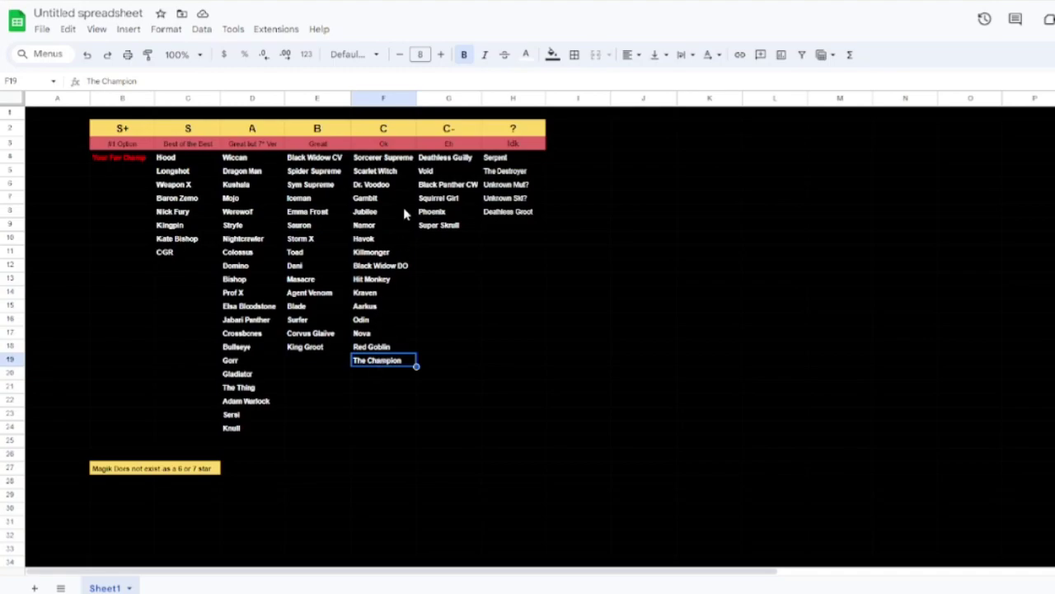
Step: Examine Odin in the C tier against the empty places below the B and A tiers and the C tier's description
left_click(360, 321)
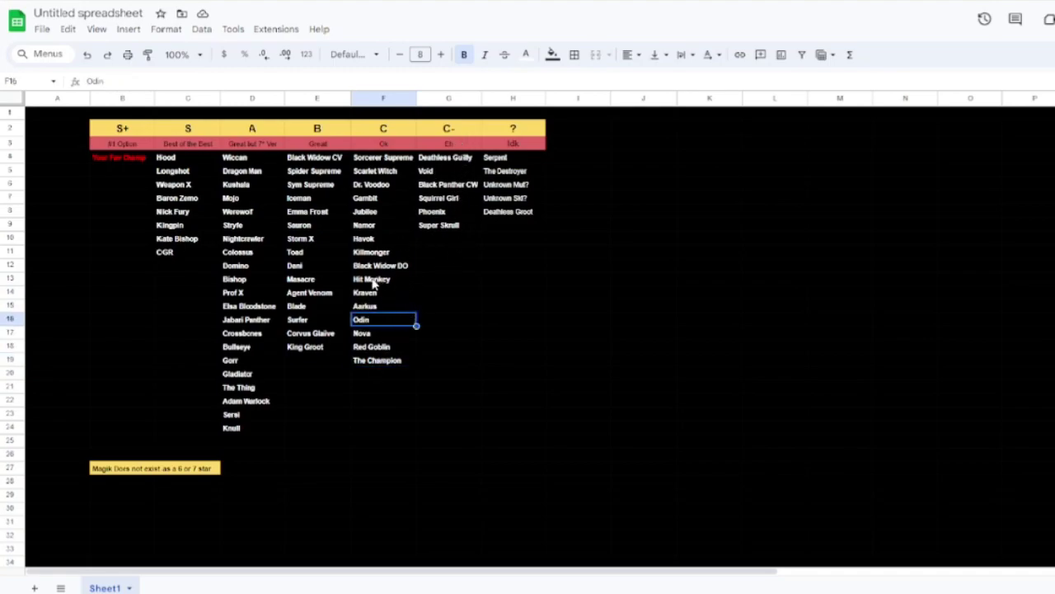
left_click(309, 368)
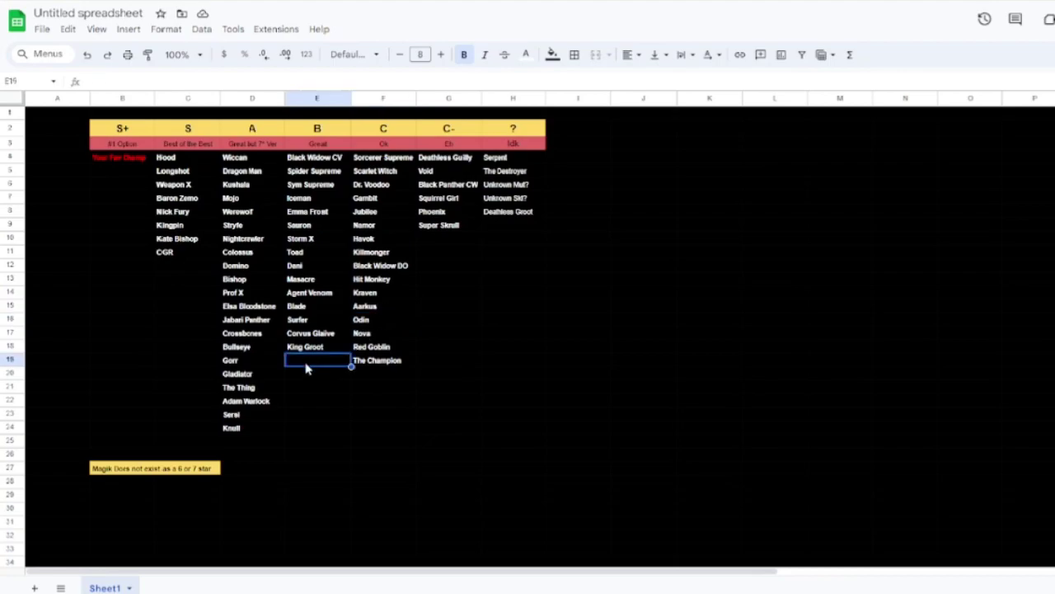
left_click(237, 441)
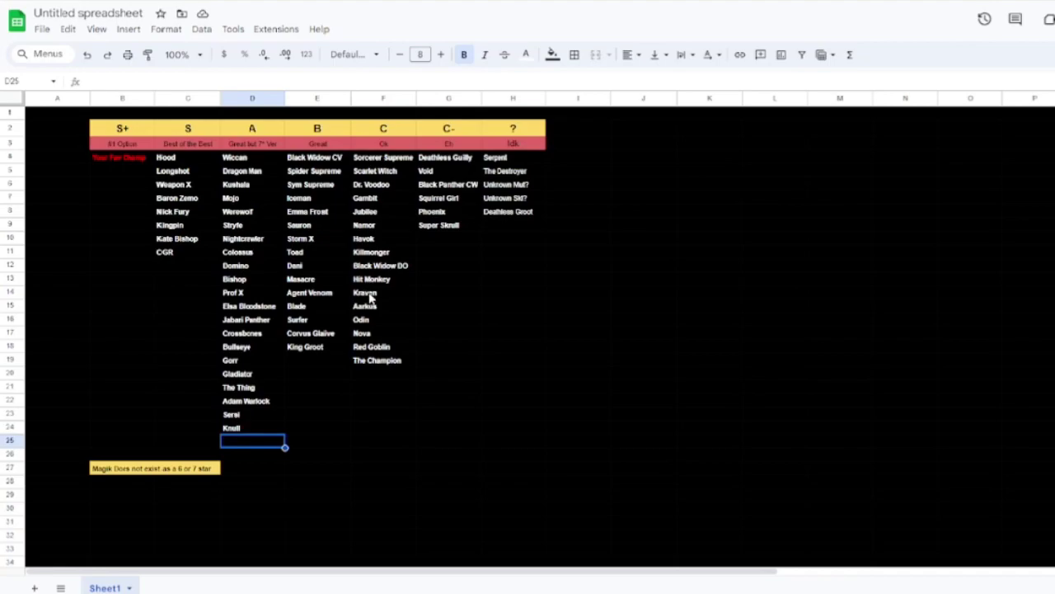
left_click(368, 322)
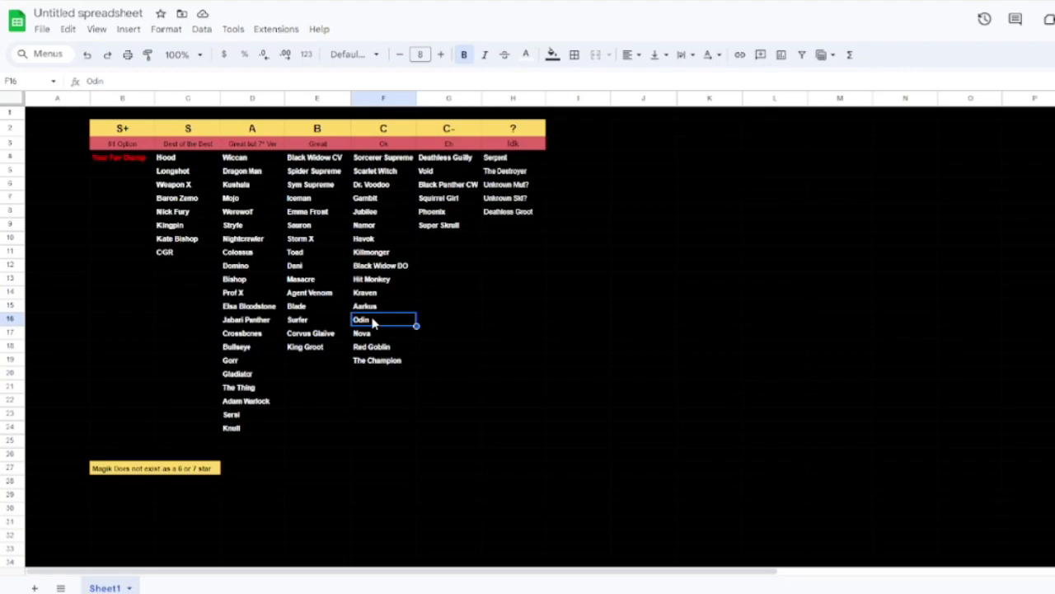
left_click(298, 360)
left_click(384, 145)
left_click(382, 132)
left_click(371, 147)
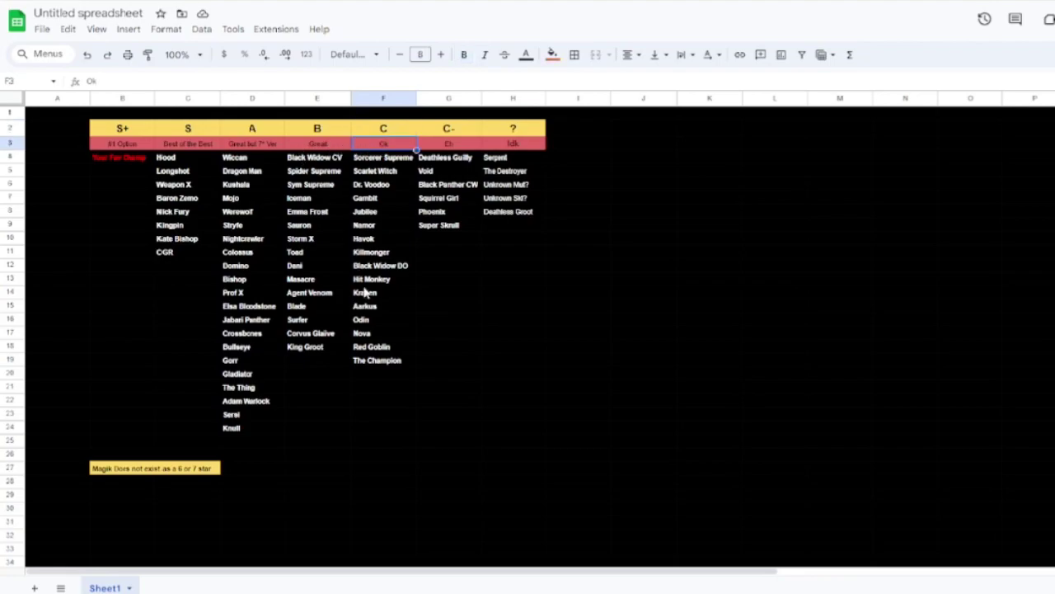
left_click(371, 321)
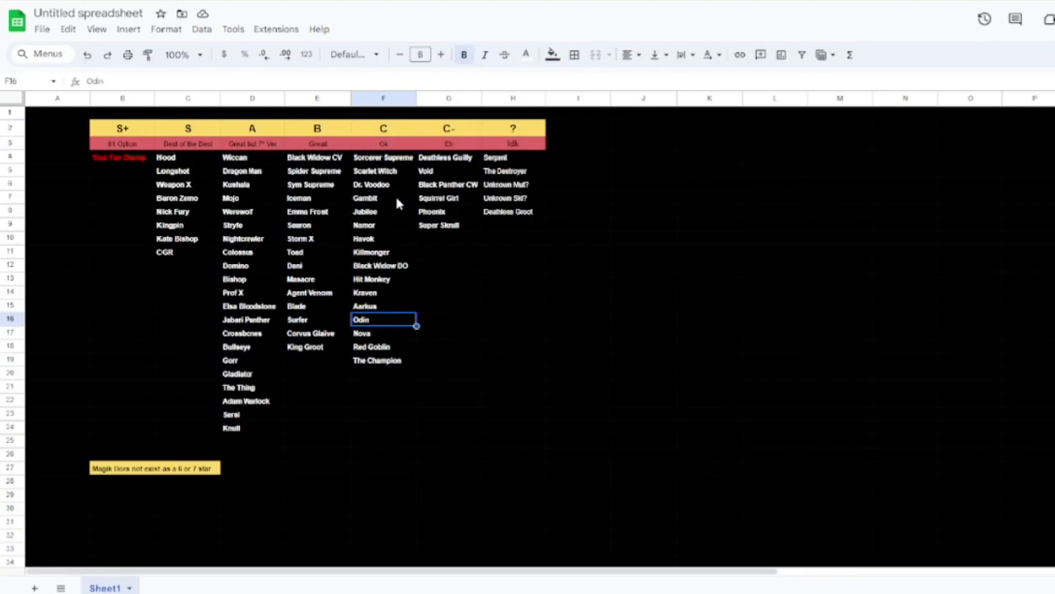
Step: Look over the C- tier's description and full champion list, starting with its first champion, Deathless Guilly
left_click(444, 147)
left_click_drag(444, 156, 438, 238)
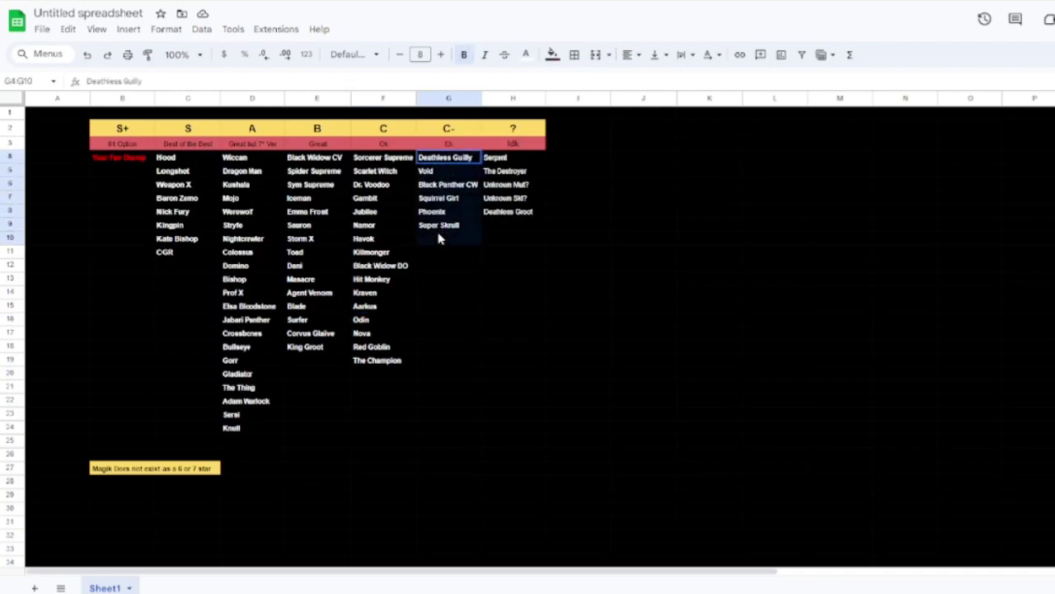
left_click(435, 239)
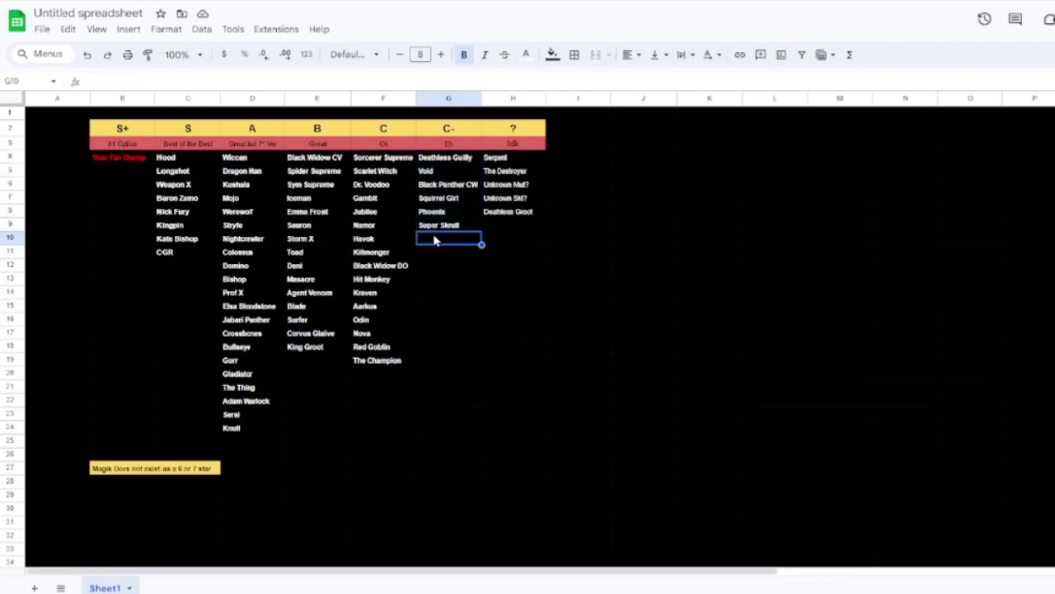
left_click(441, 164)
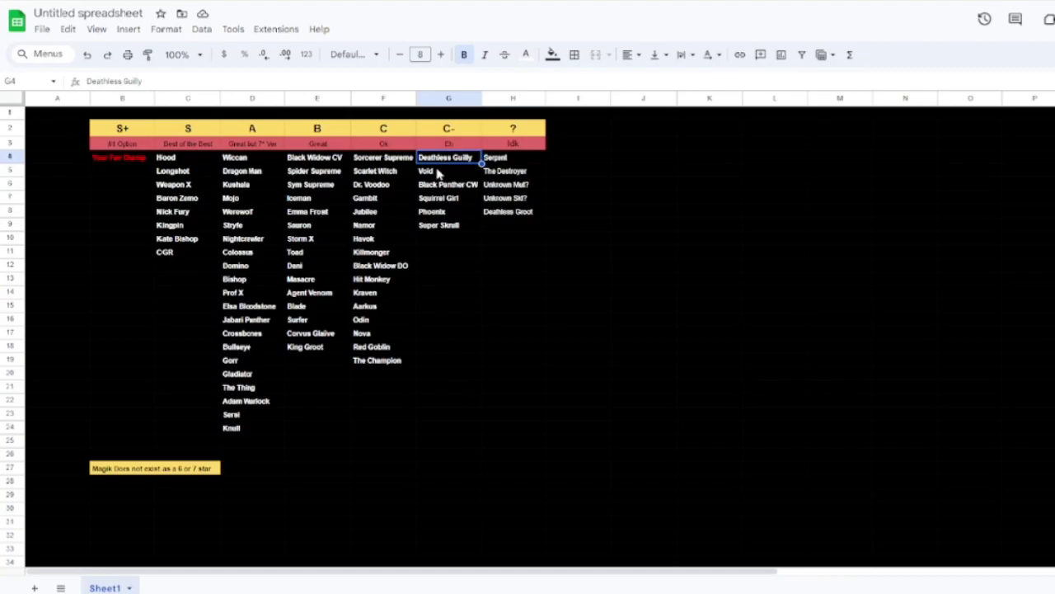
Step: Examine Void and Black Panther CW in the C- tier, going back and forth between the two
left_click(440, 171)
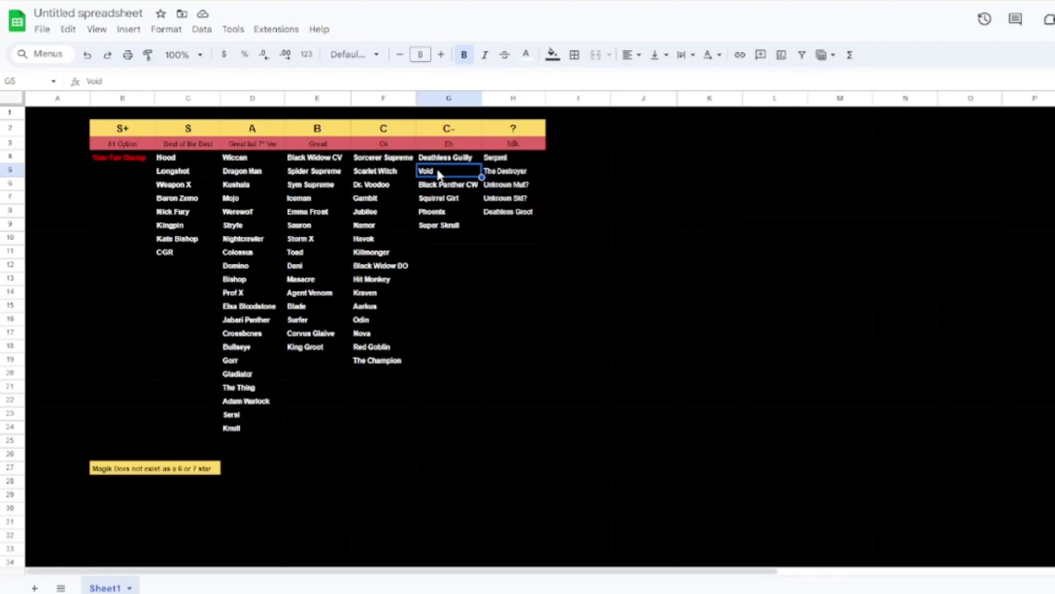
left_click(439, 187)
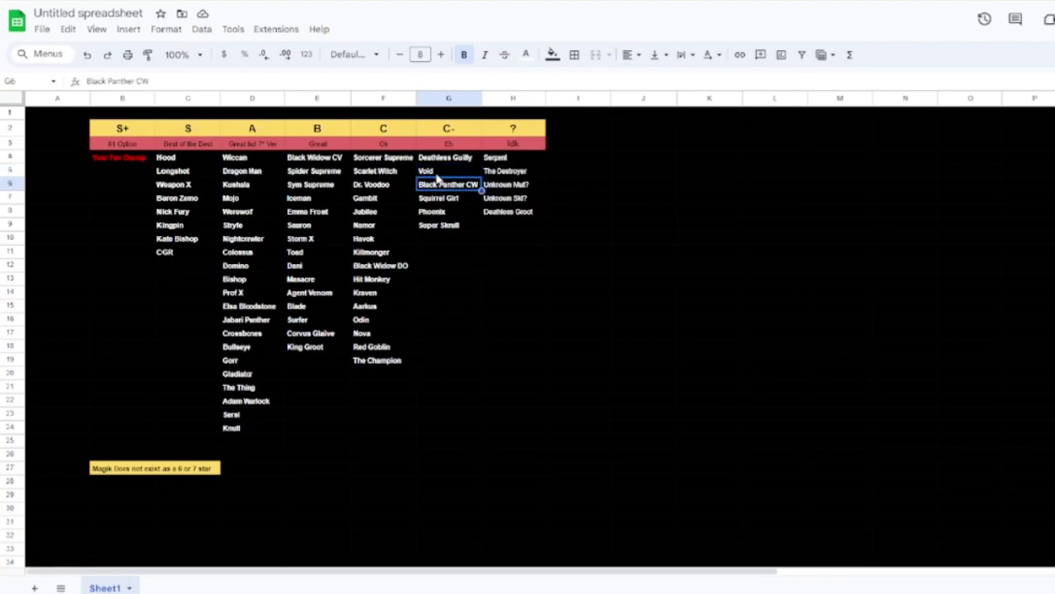
left_click(426, 173)
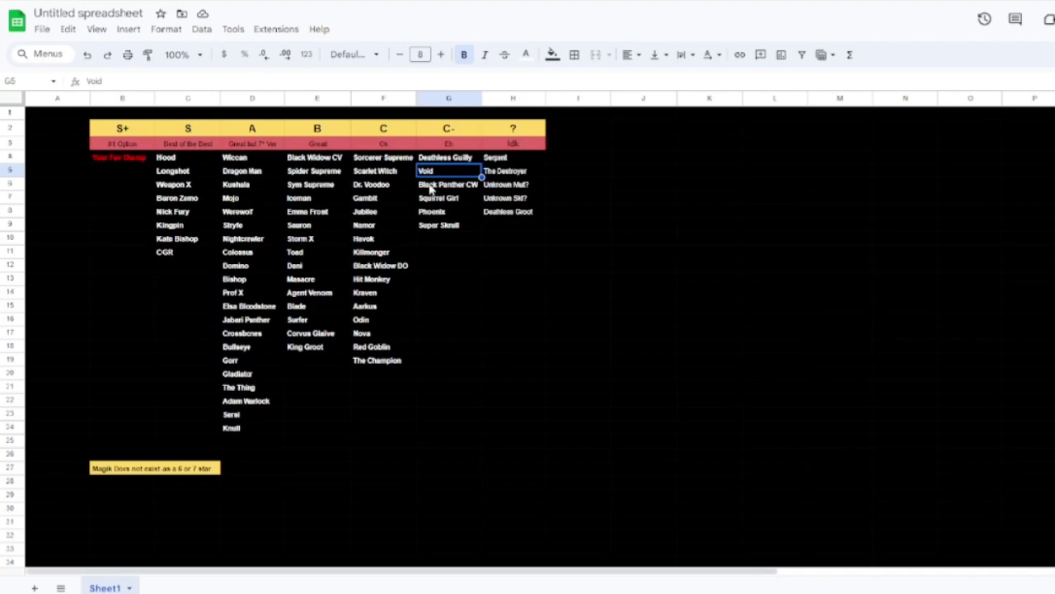
left_click(431, 186)
left_click(432, 175)
left_click(427, 186)
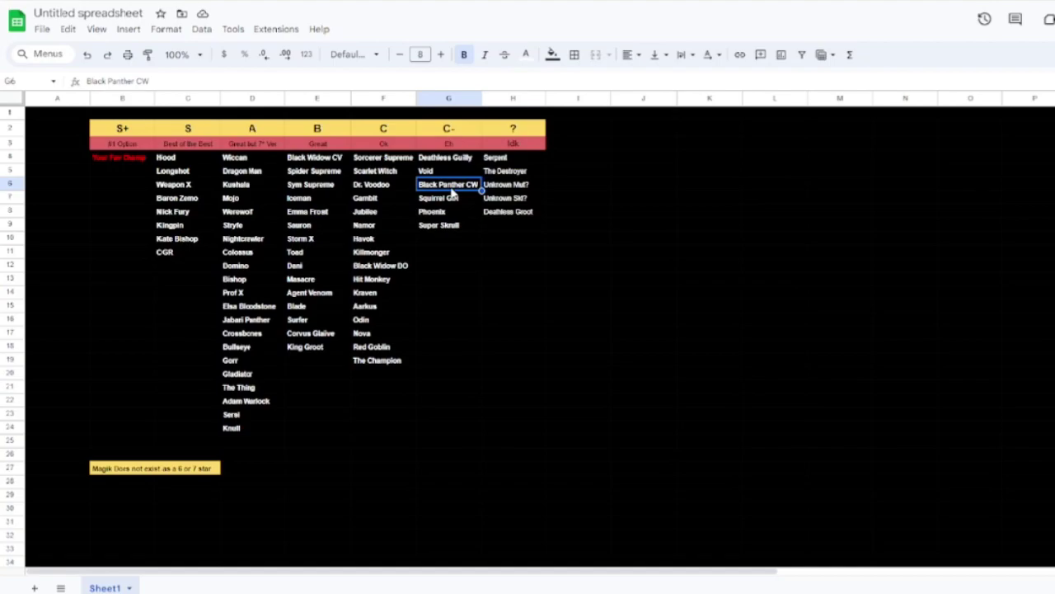
Step: Go through Squirrel Girl, Phoenix and Super Skrull in the C- tier, comparing them with the C tier list
left_click(451, 202)
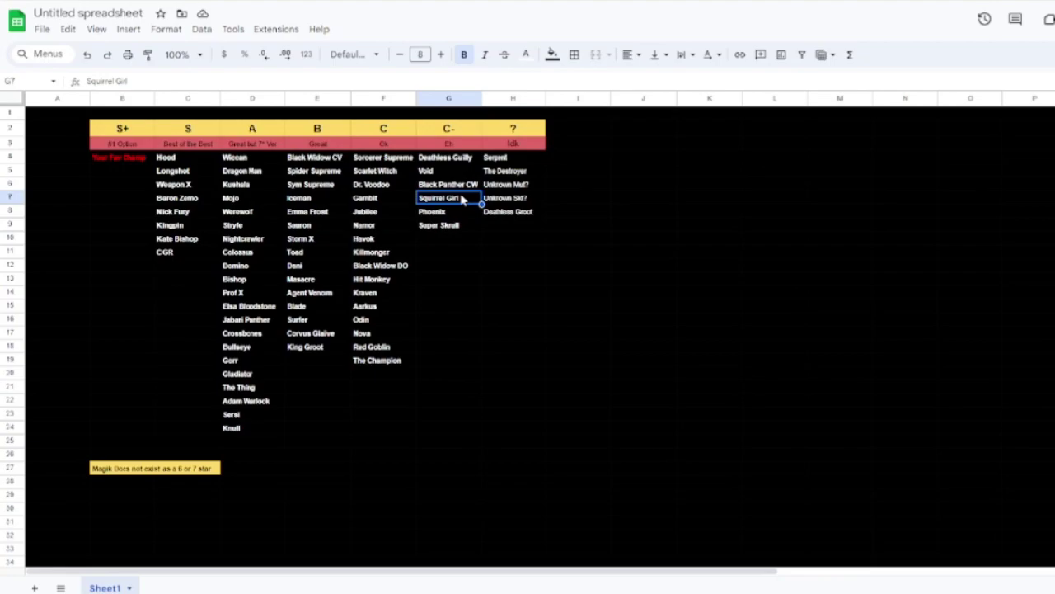
left_click(467, 212)
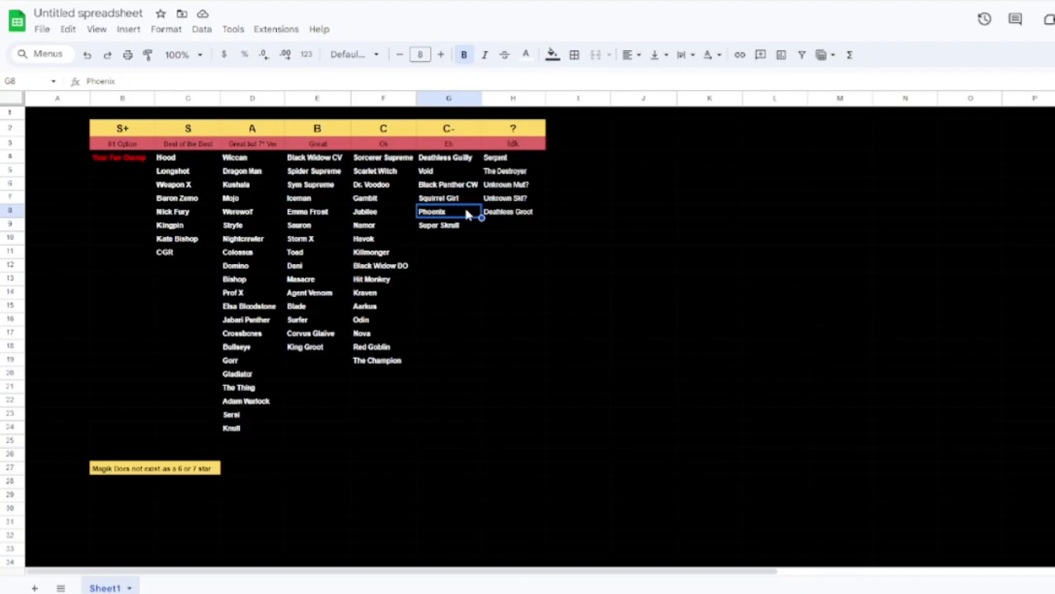
left_click_drag(379, 149, 381, 349)
left_click(443, 233)
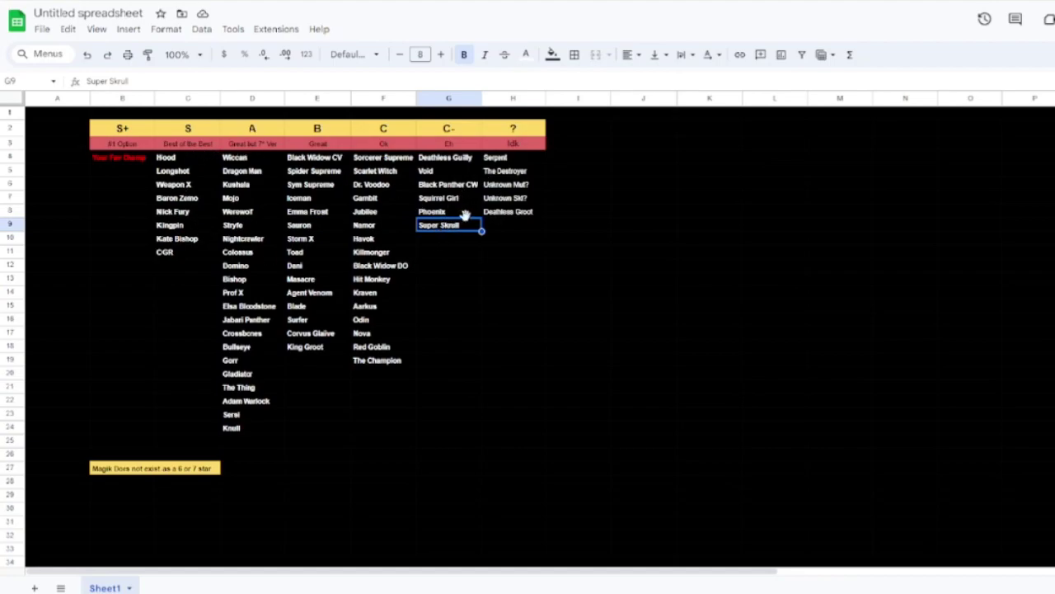
mouse_move(540, 201)
left_mouse_down()
mouse_move(512, 187)
mouse_move(520, 208)
mouse_move(505, 218)
mouse_move(540, 189)
mouse_move(543, 204)
left_mouse_up()
left_click(445, 226)
left_click(604, 229)
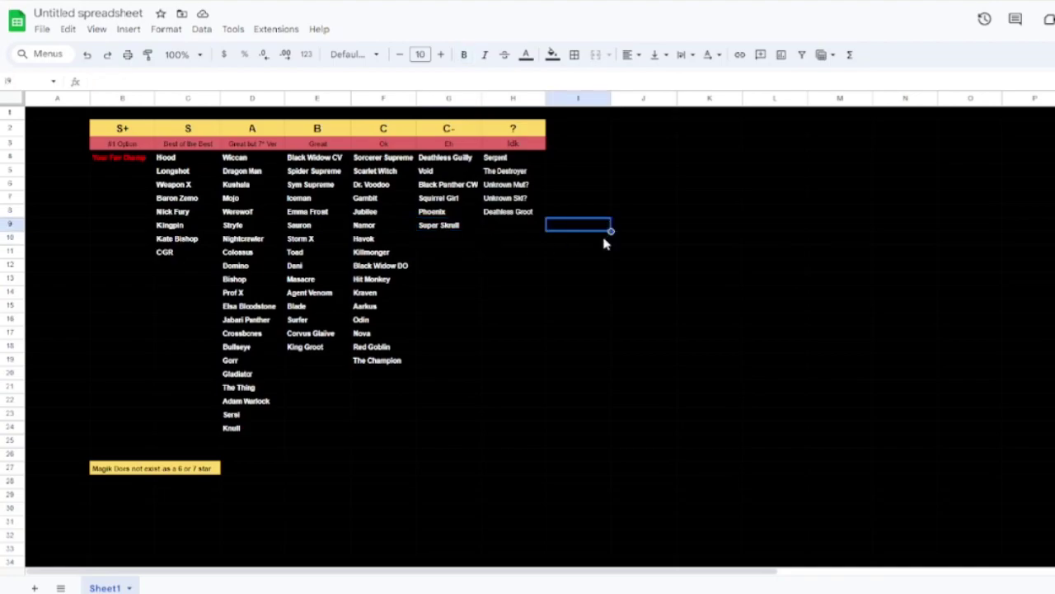
left_click(466, 310)
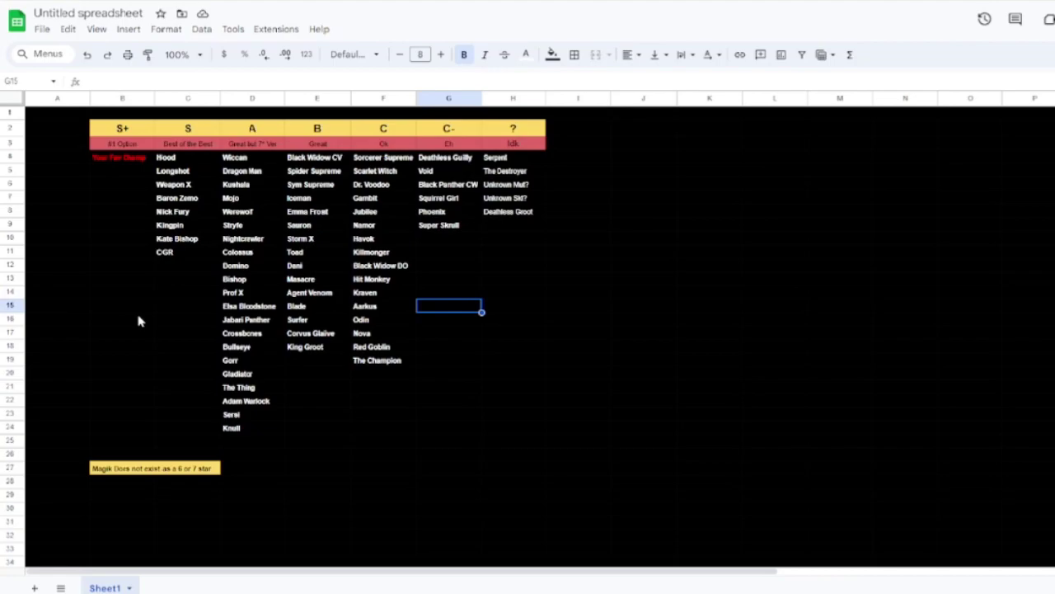
Step: Examine the unknown mutant and unknown skill entries in the ? tier
left_click_drag(531, 185, 521, 201)
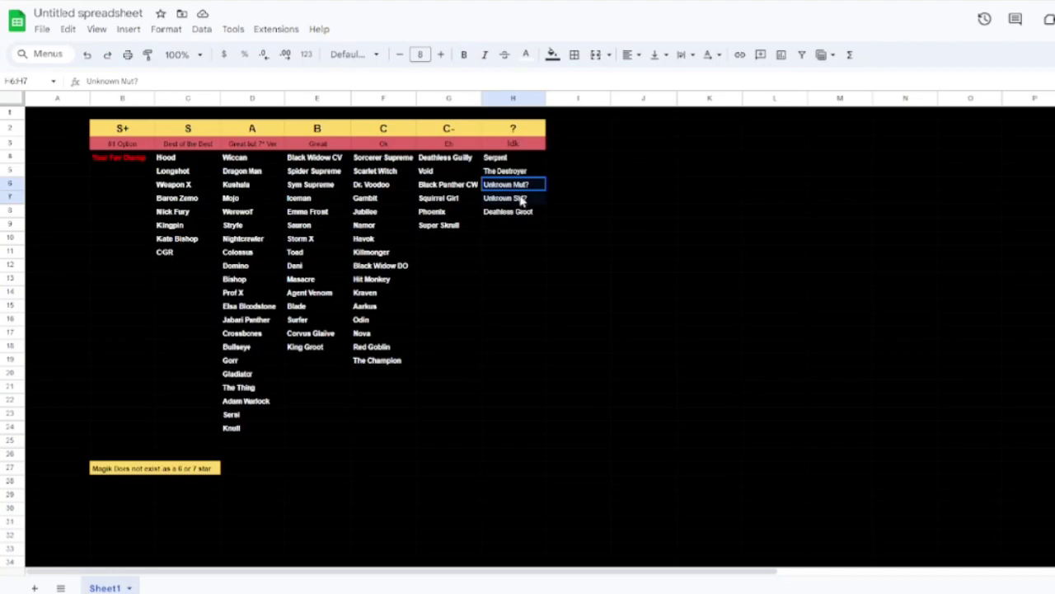
left_click(506, 204)
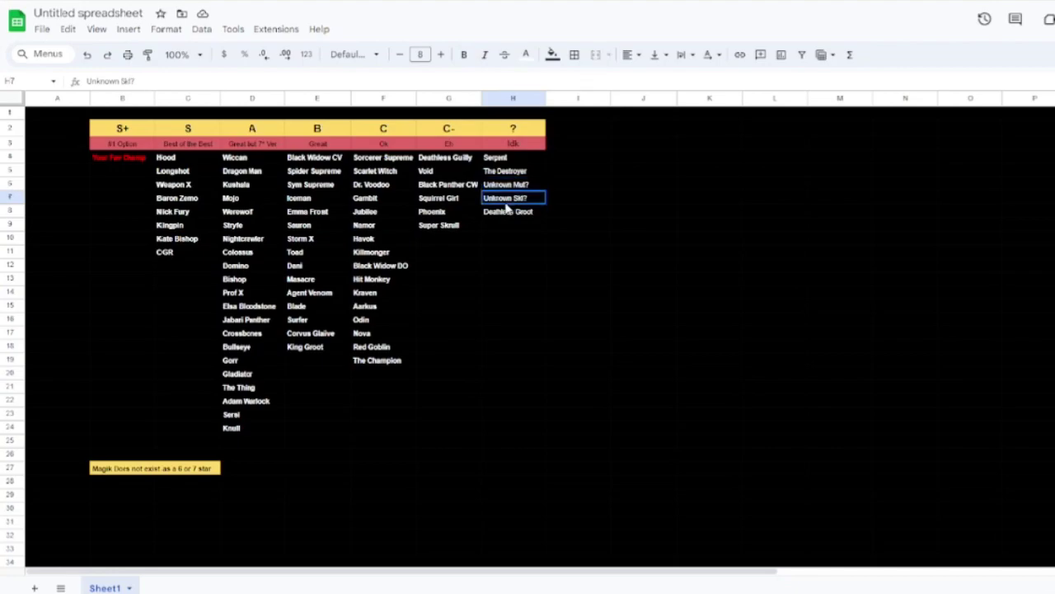
left_click(505, 188)
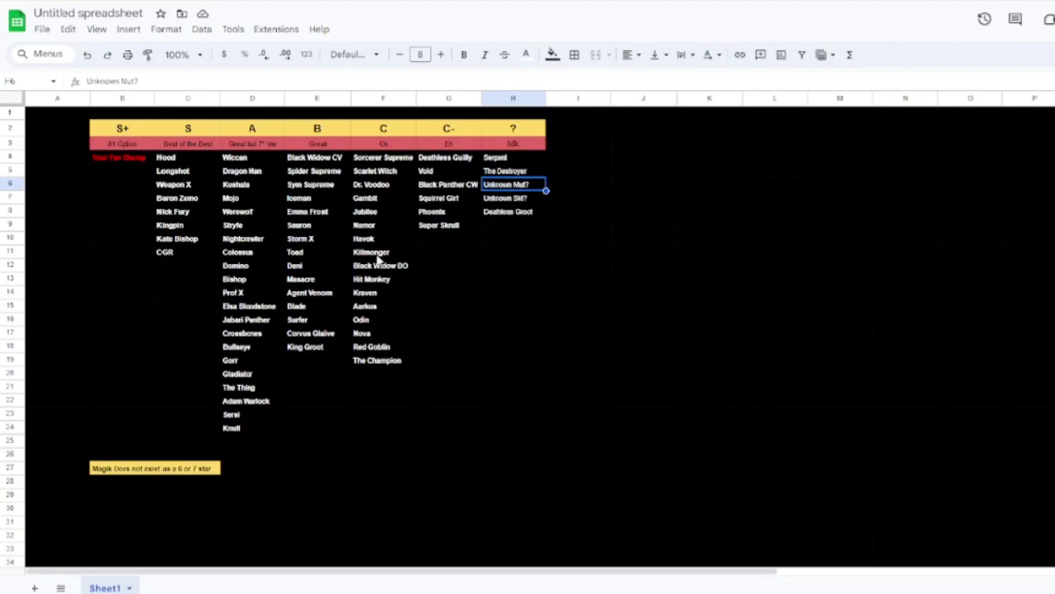
left_click(512, 290)
left_click(461, 309)
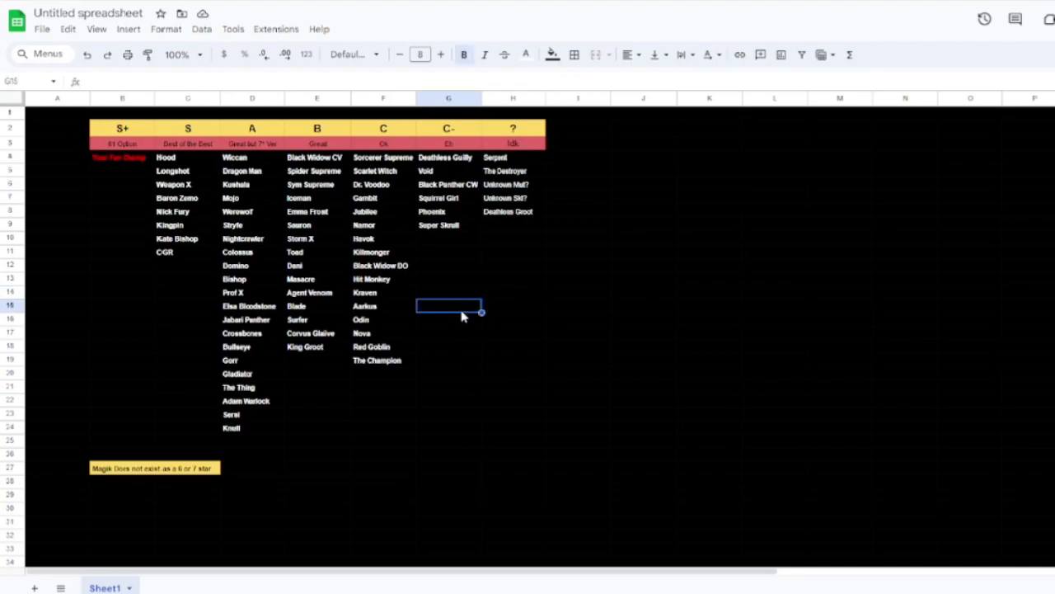